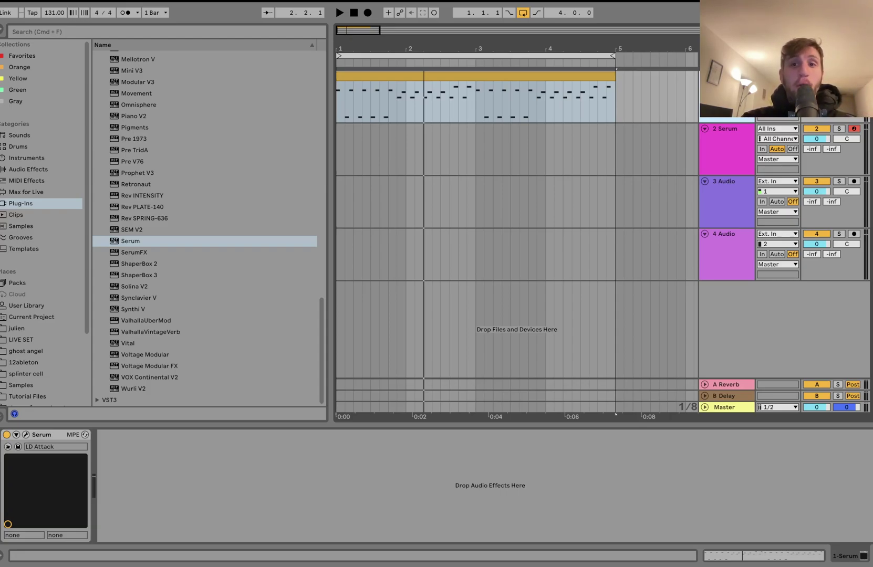
Select the MIDI clip in the arrangement and play it briefly to hear it.
click(399, 75)
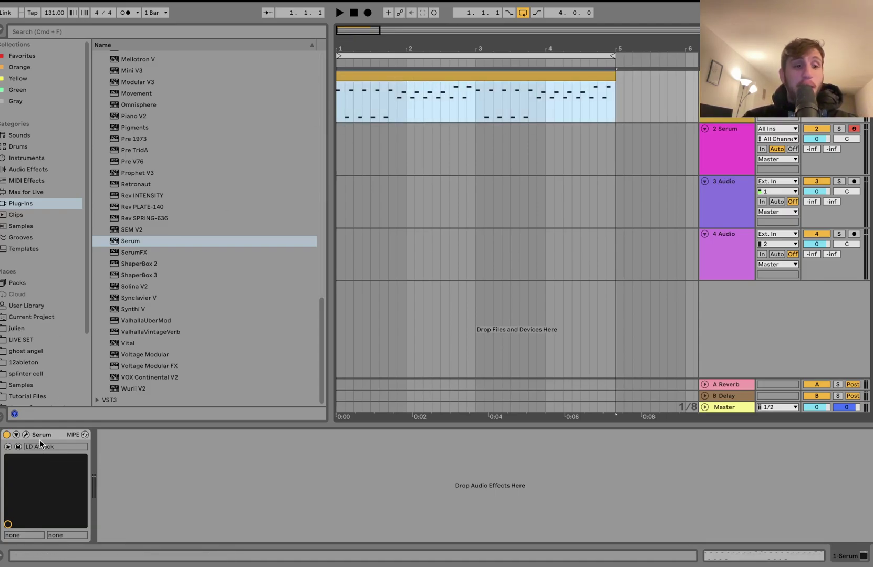
key(space)
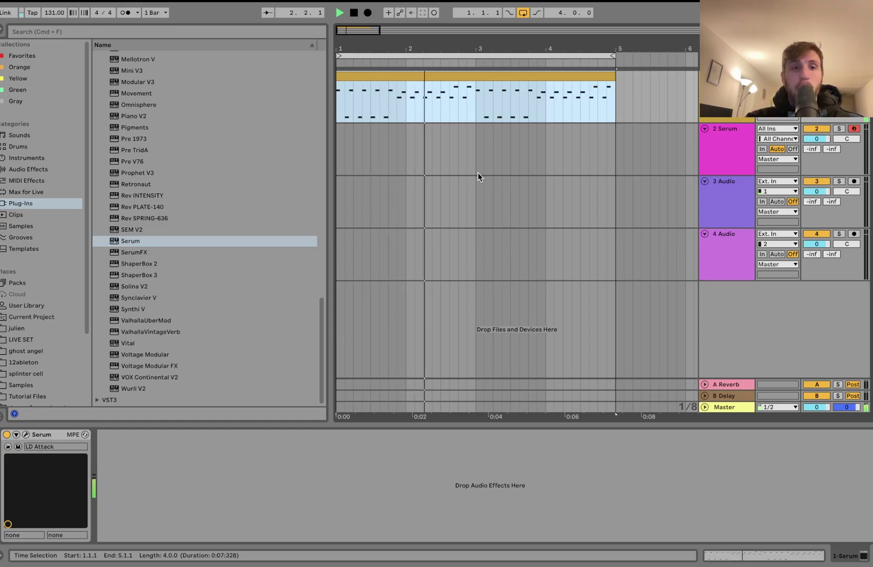
key(space)
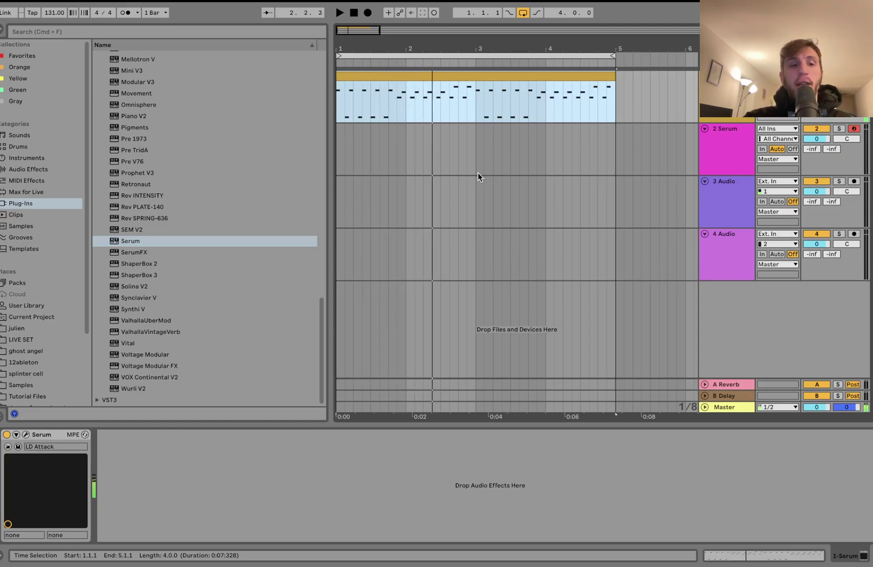
click(311, 456)
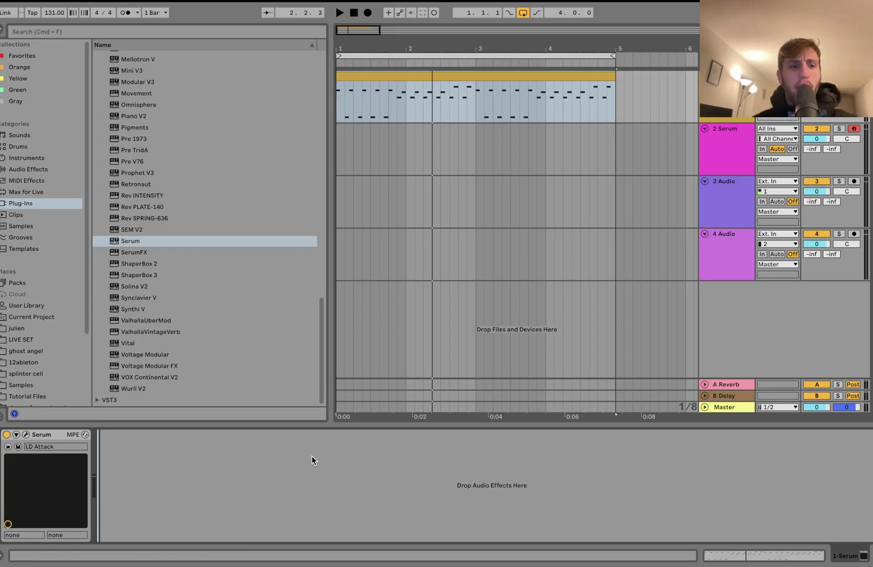
Open the Serum editor on the LD Attack patch and audition it.
click(56, 434)
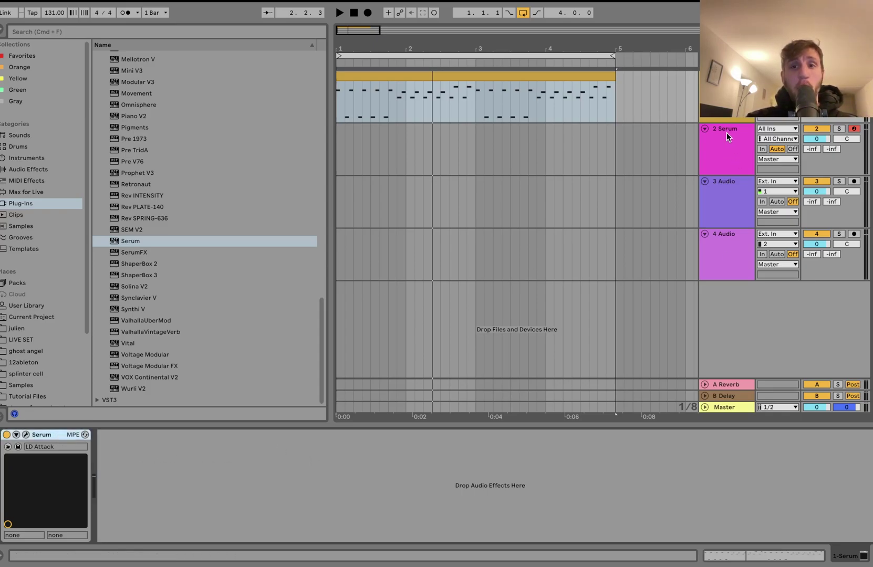
click(26, 435)
key(space)
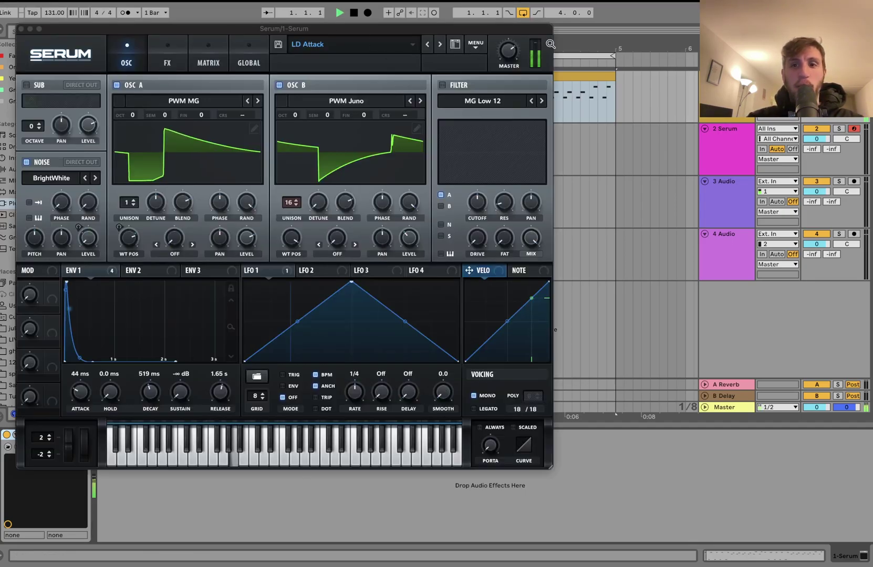
key(space)
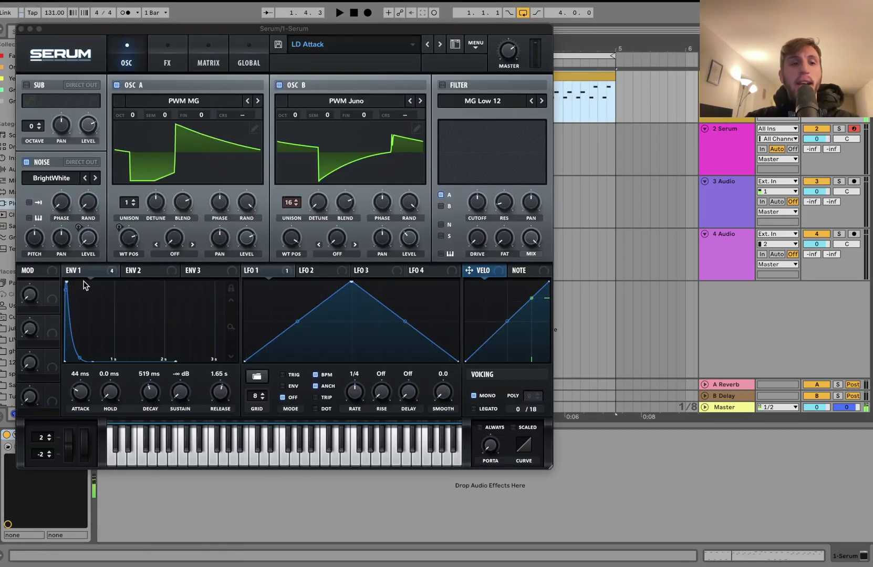
click(79, 278)
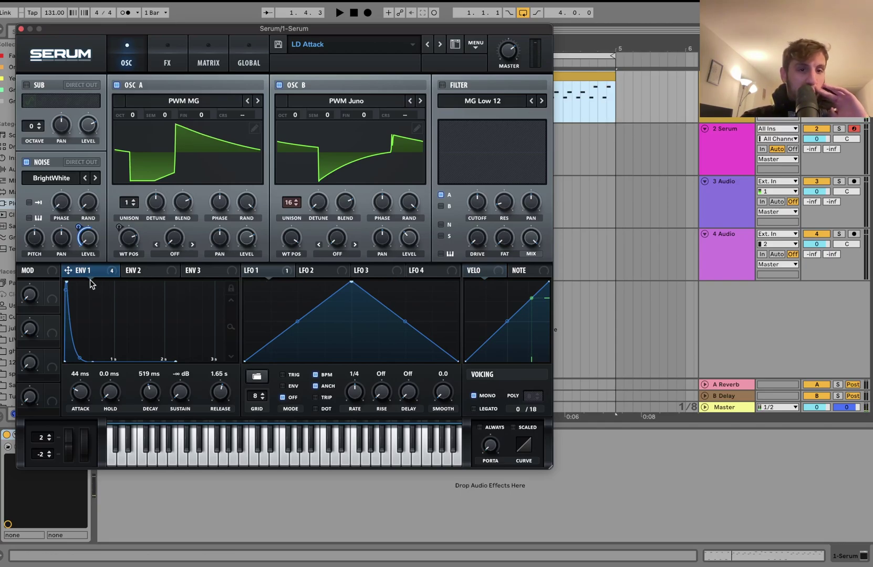
mouse_move(95, 273)
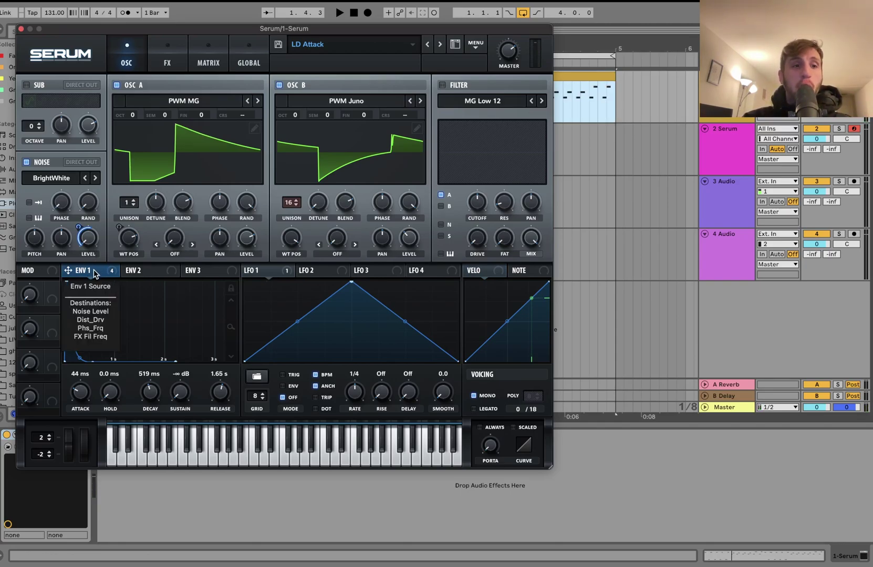
mouse_move(93, 244)
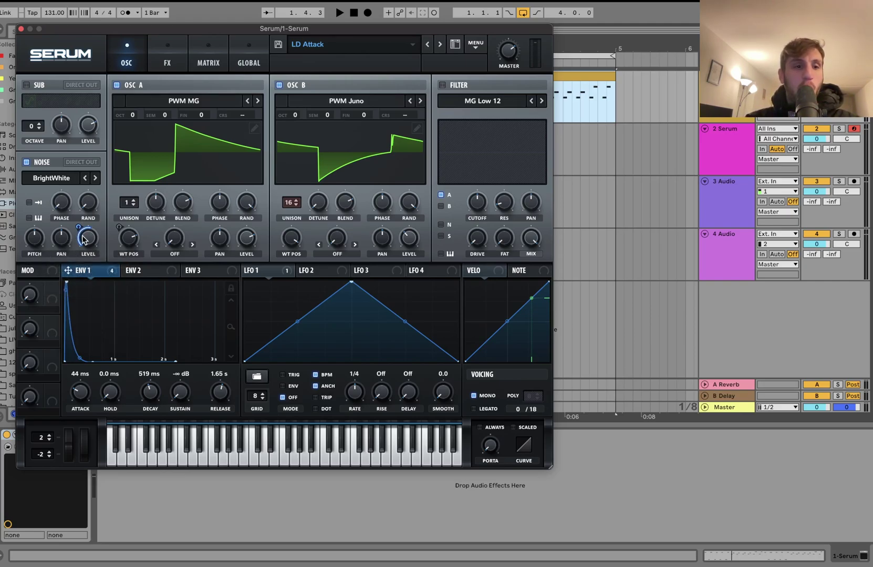
Inspect and audition the LD Attack effects chain: Phaser, Band 24 Filter, Delay, Sine Shaper Distortion.
click(168, 61)
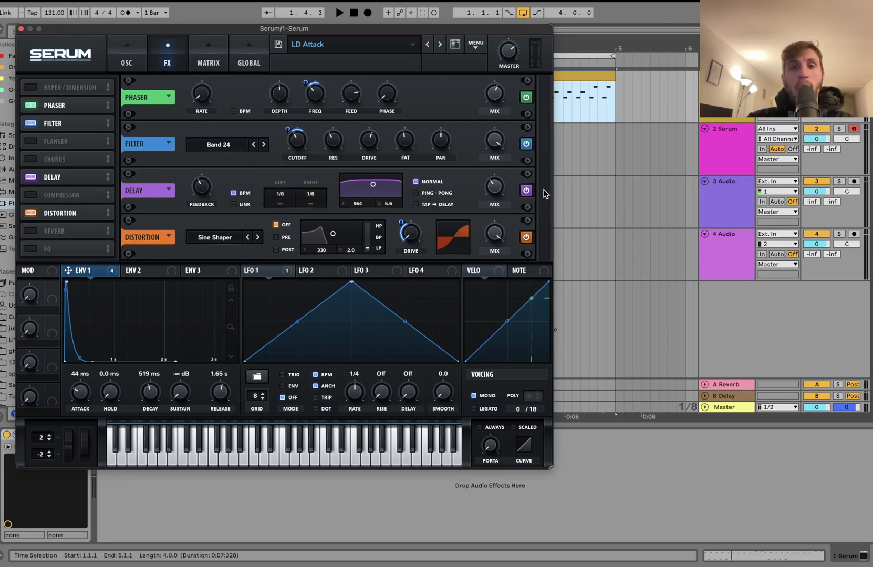
mouse_move(420, 238)
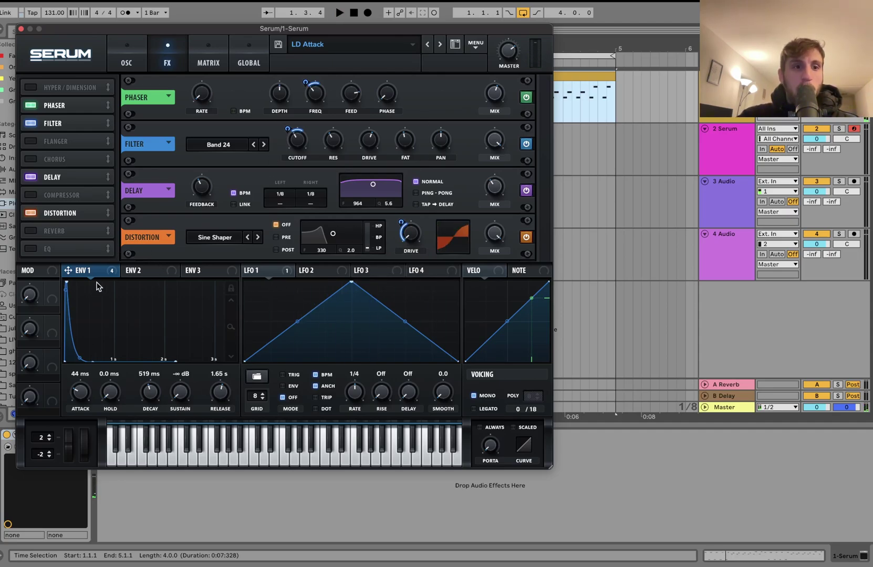
mouse_move(93, 270)
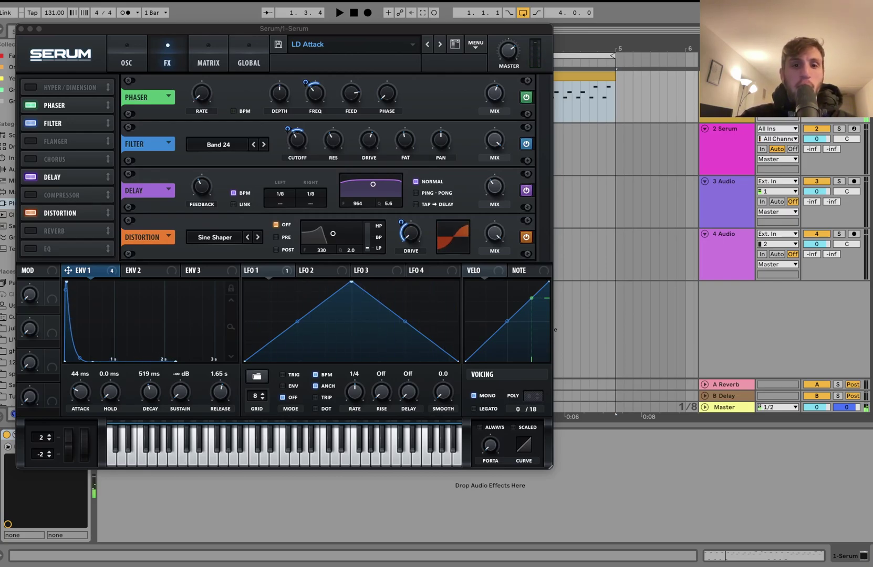
key(space)
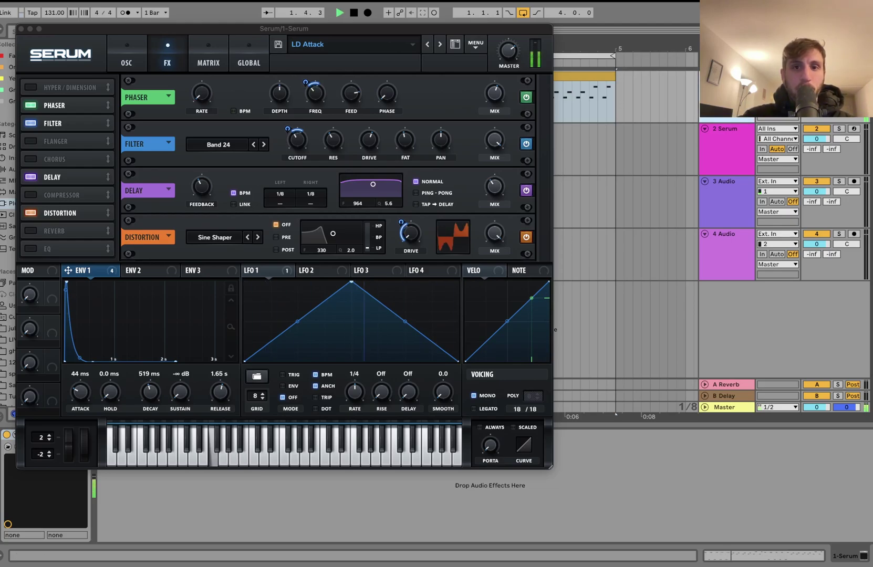
key(space)
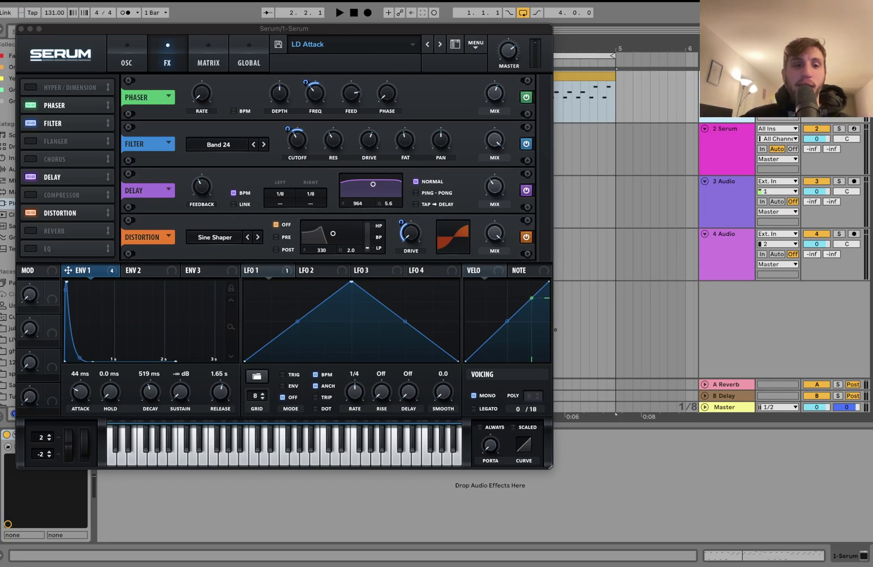
click(87, 273)
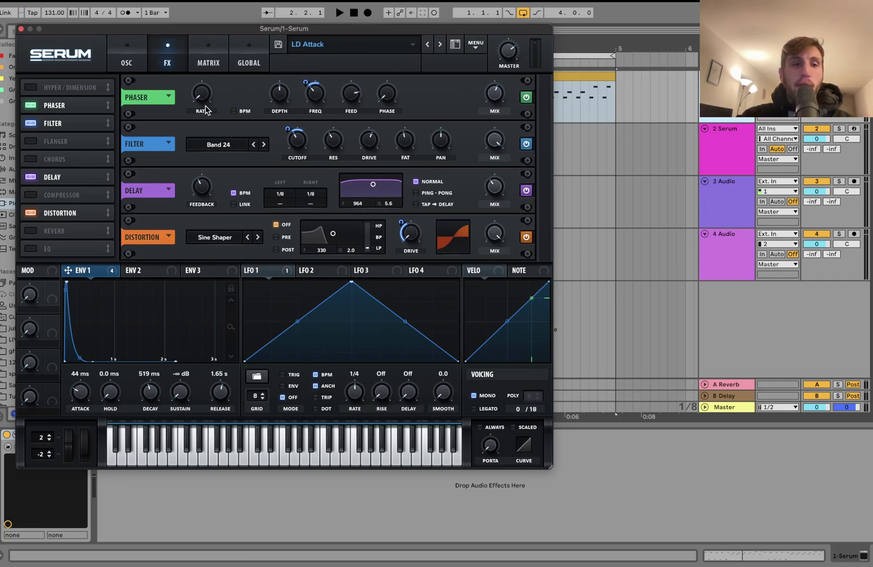
Move the MIDI clip onto the 2 Serum track and open its fresh Init Serum instance.
click(21, 30)
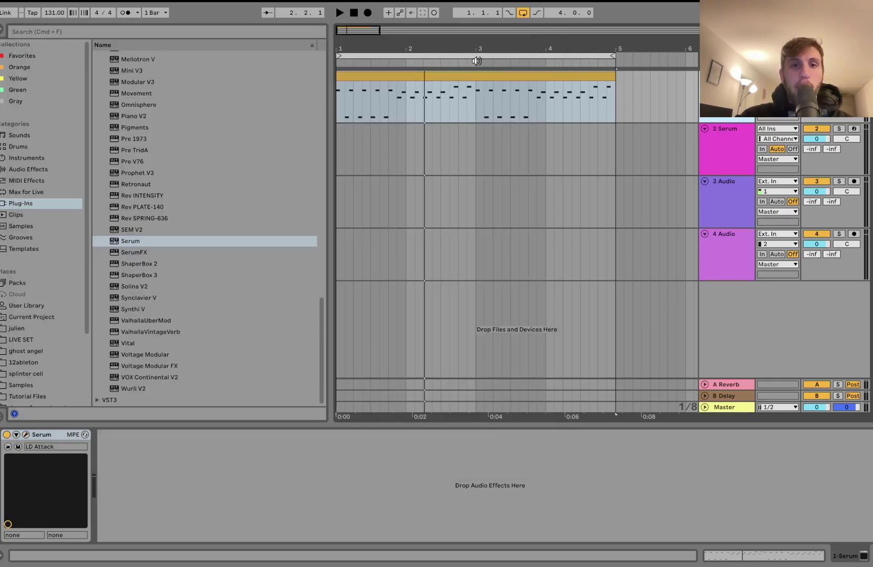
click(735, 153)
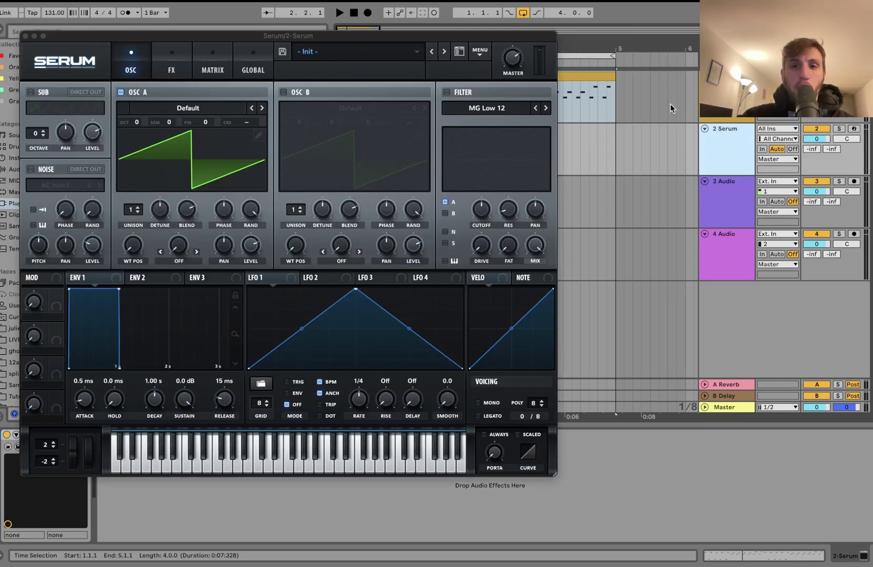
drag(600, 80, 593, 132)
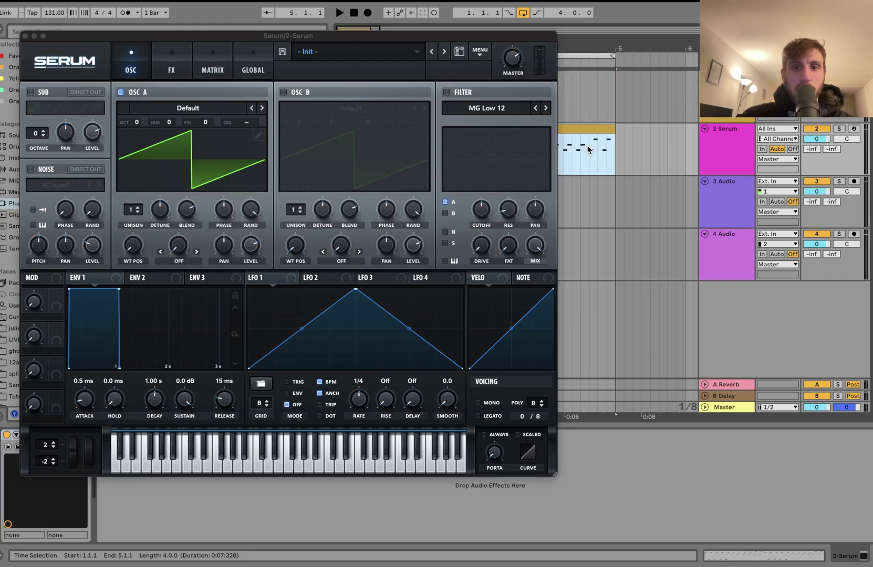
click(713, 141)
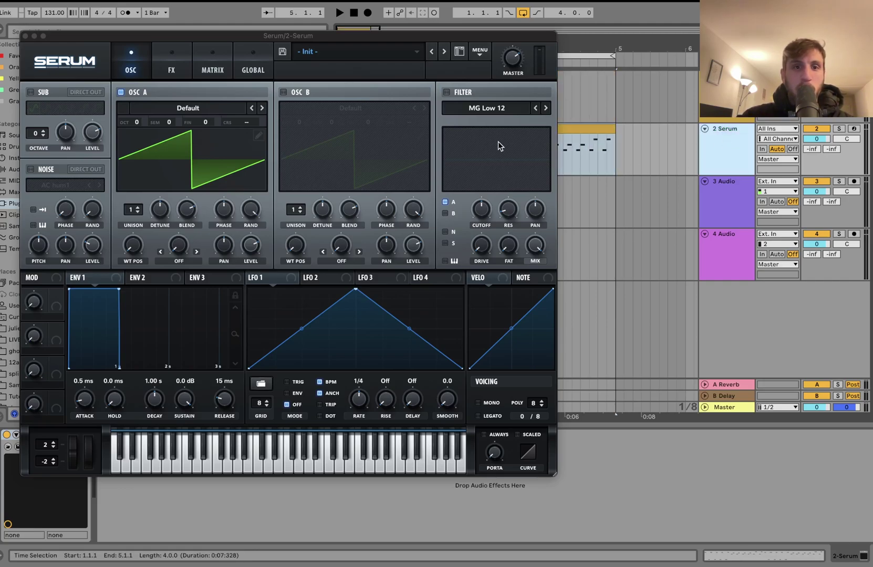
key(space)
drag(329, 37, 482, 29)
key(space)
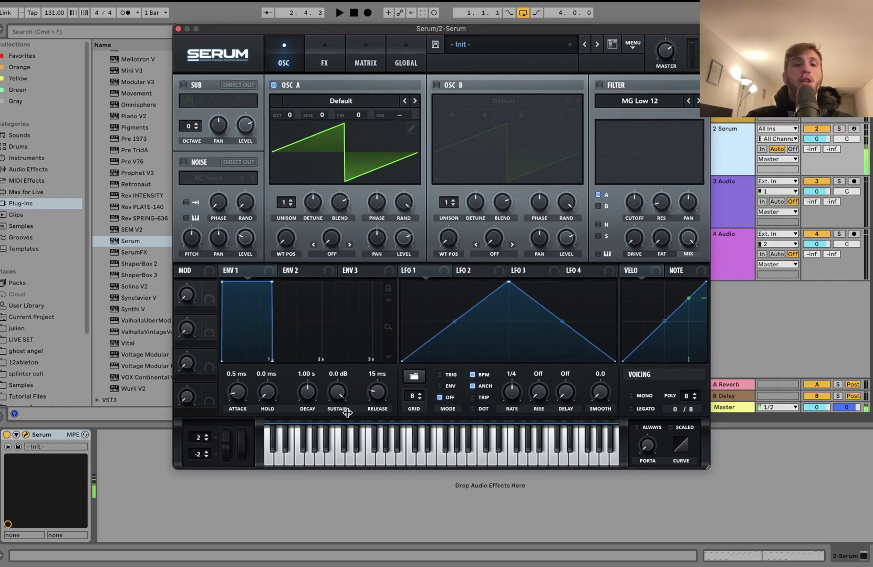
Set Env 1 to 31 ms attack, 591 ms decay and -25.6 dB sustain.
drag(334, 392, 310, 398)
key(space)
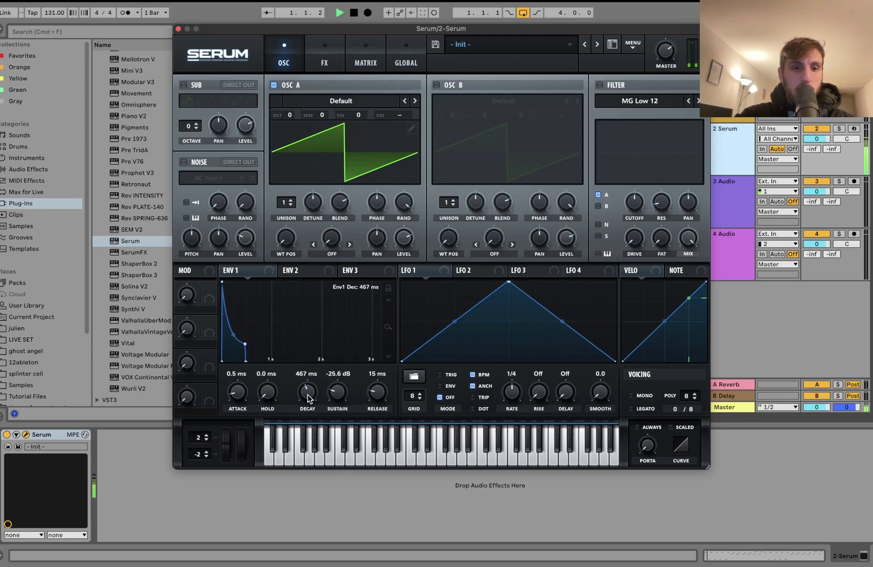
drag(236, 395, 242, 378)
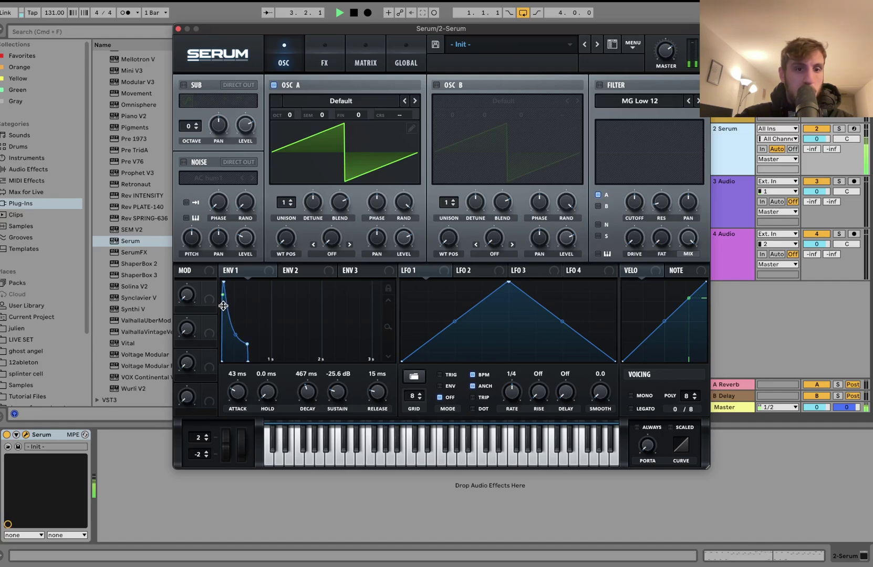
mouse_move(241, 395)
mouse_down()
mouse_move(240, 384)
mouse_move(238, 398)
mouse_up()
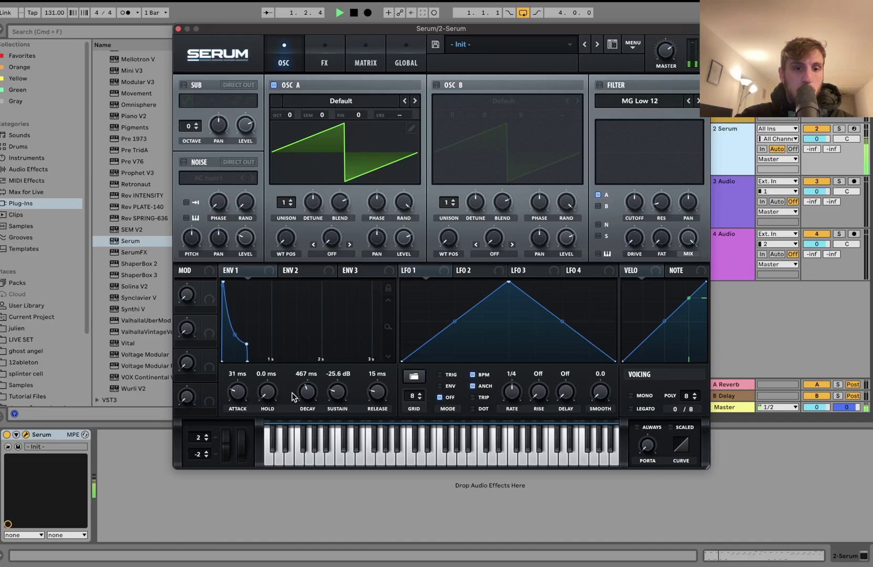
drag(297, 397, 307, 391)
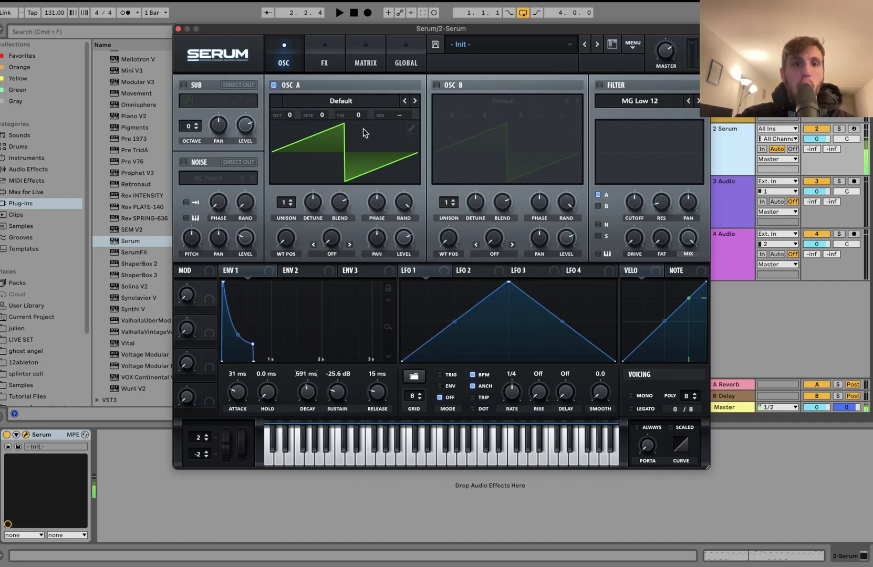
Load the Basic_Wrd wavetable into OSC A with 15 unison voices.
click(343, 101)
mouse_move(346, 127)
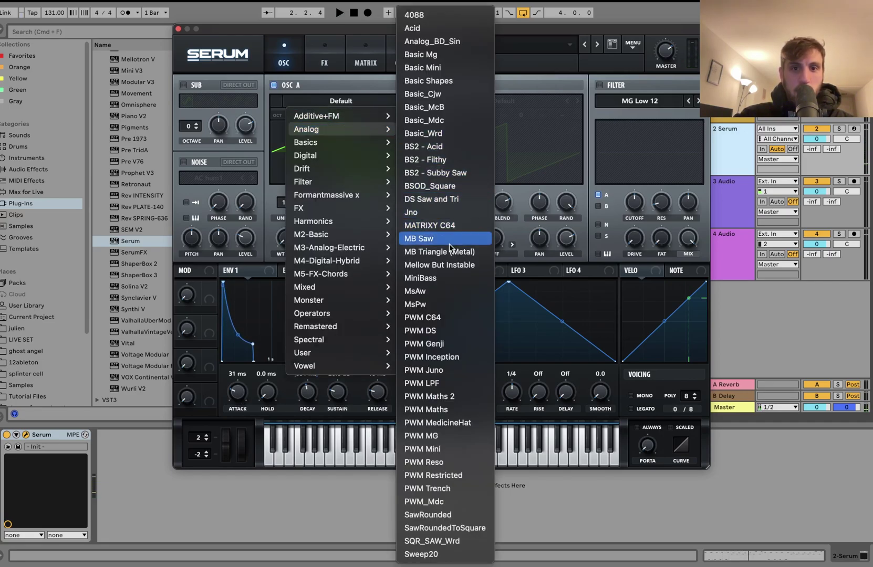
click(439, 189)
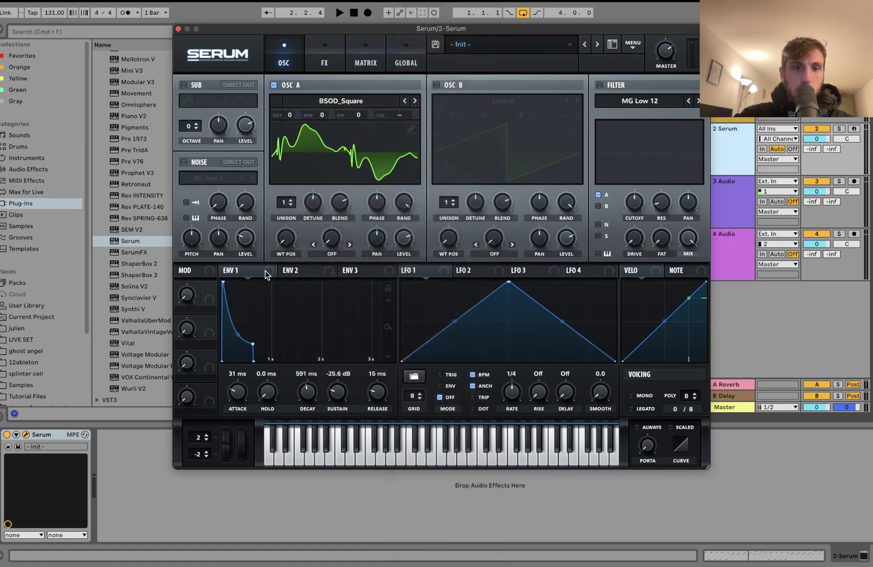
drag(286, 202, 286, 173)
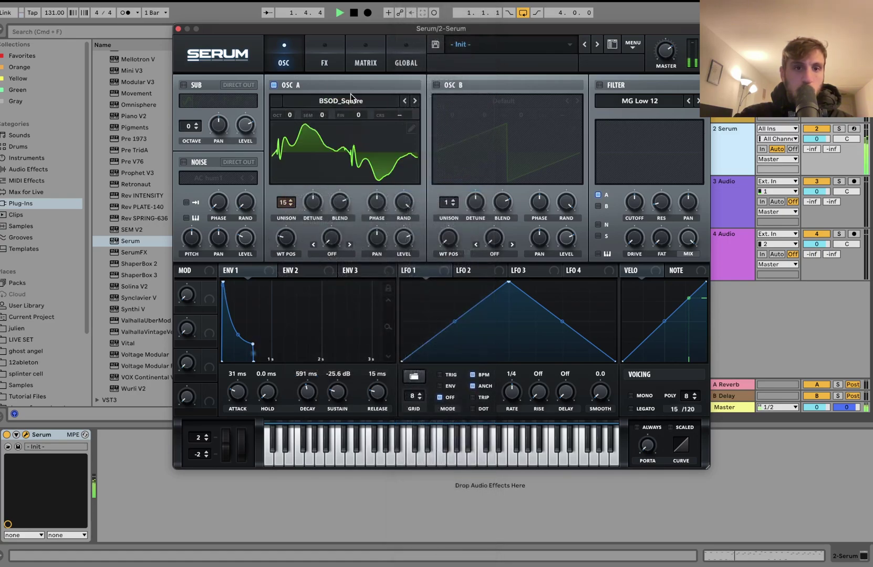
click(405, 100)
click(407, 100)
click(407, 101)
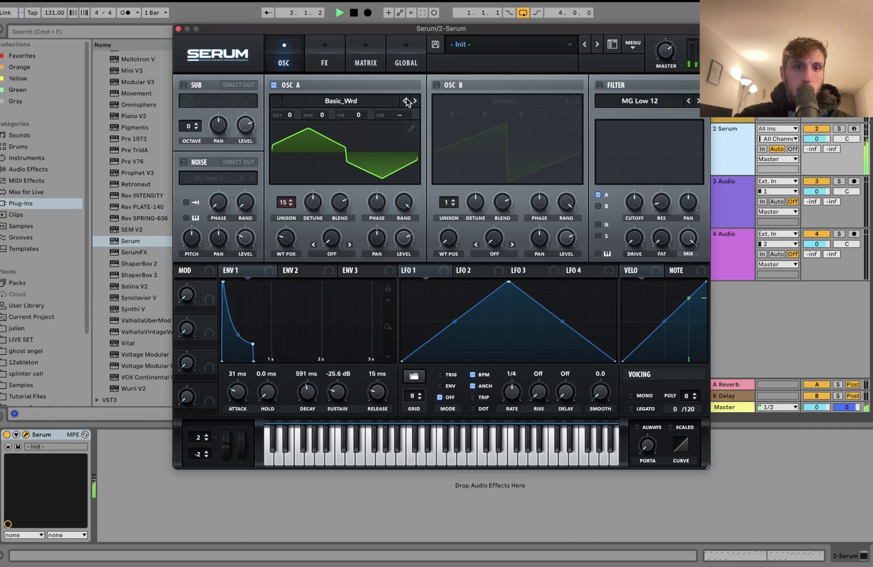
click(407, 101)
click(413, 101)
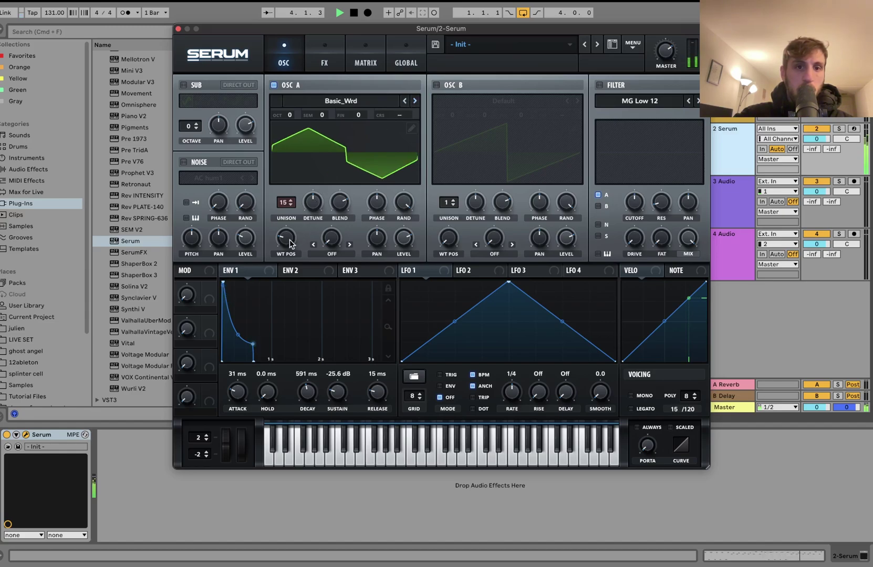
Route Env 1 to OSC A's wavetable position at amount 22 and play it back.
drag(290, 244, 281, 205)
drag(224, 270, 281, 255)
key(space)
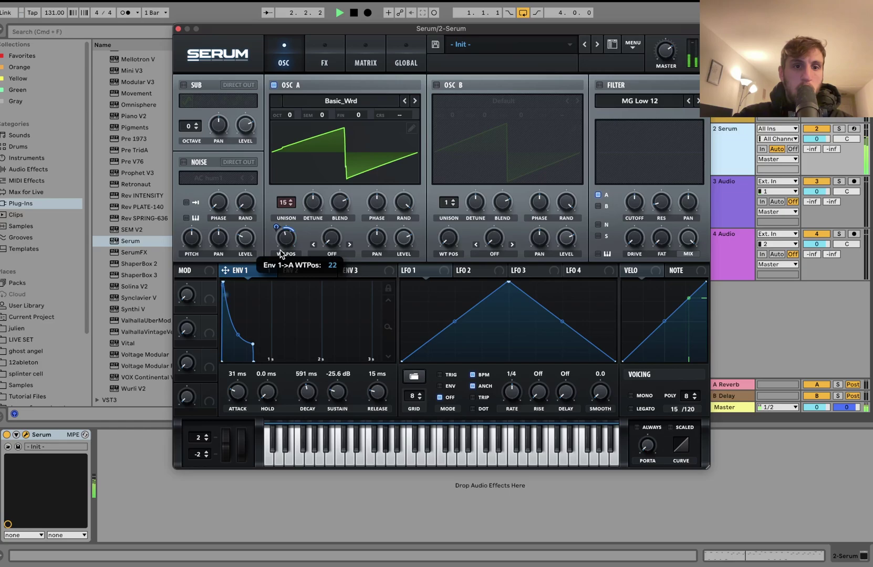
Enable the BrightWhite noise layer with Env 1 modulating its level by 48.
key(space)
click(184, 161)
click(207, 177)
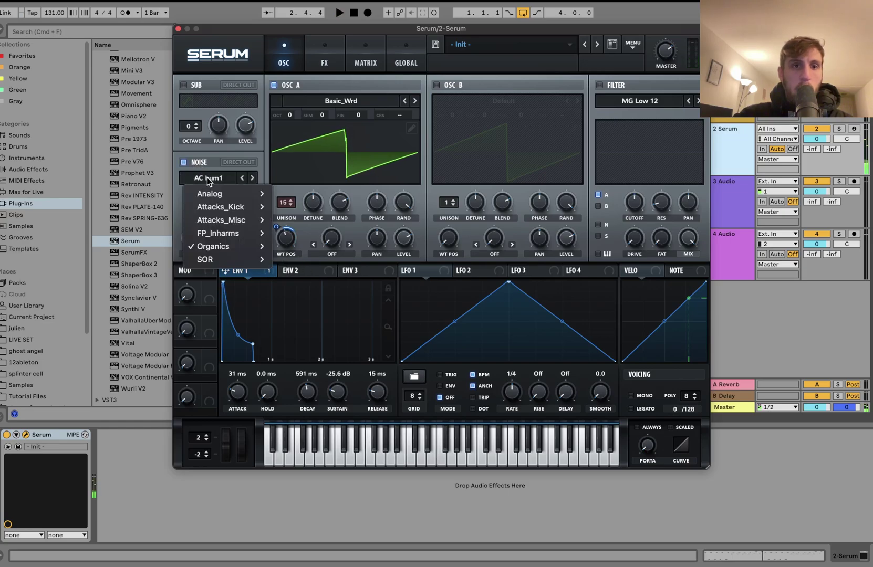
mouse_move(220, 194)
click(297, 246)
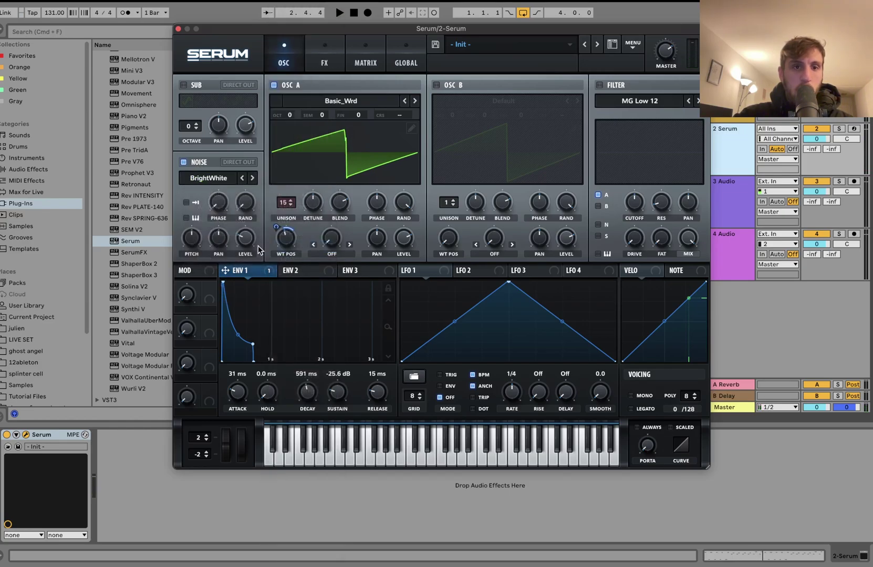
mouse_move(229, 270)
mouse_down()
mouse_move(243, 236)
mouse_move(240, 264)
mouse_up()
key(space)
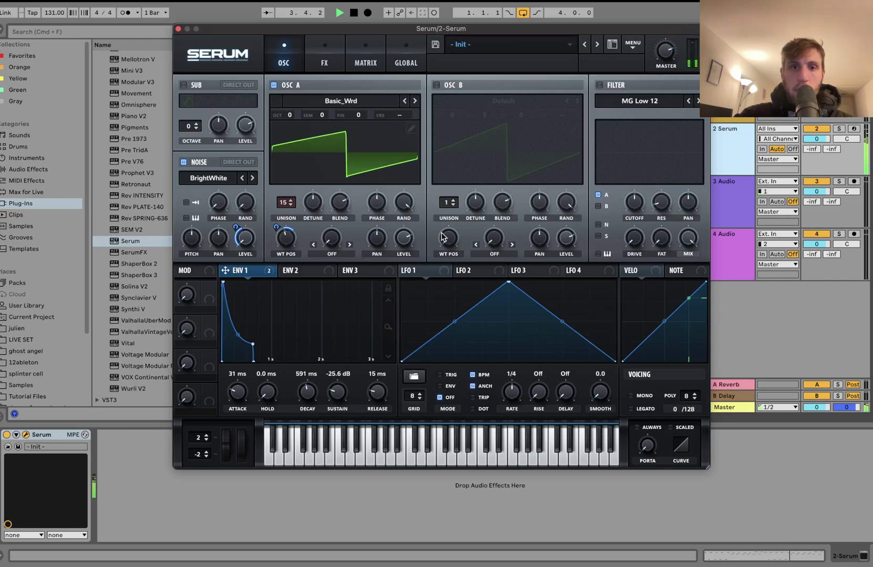
Zero OSC A's unison detune and modulate it from Env 1 at amount 38.
drag(312, 203, 312, 226)
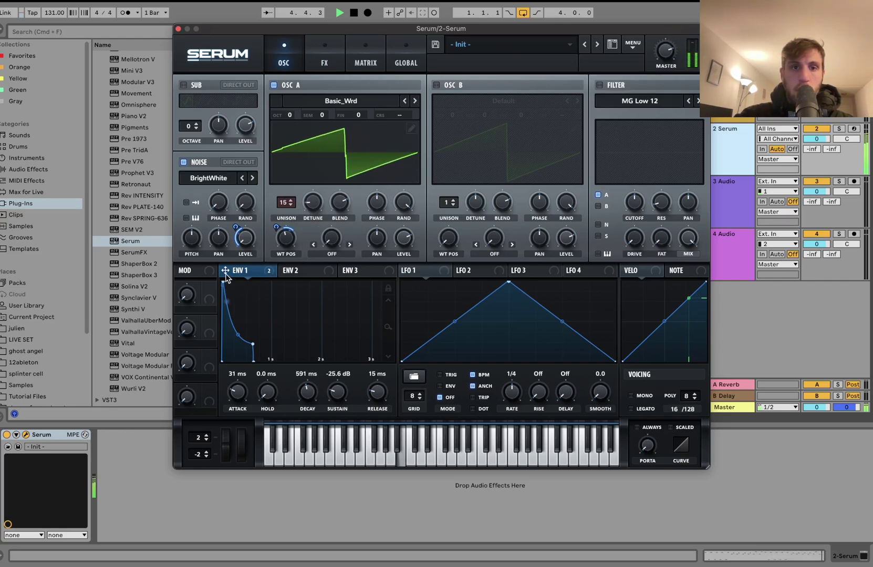
drag(226, 273, 313, 203)
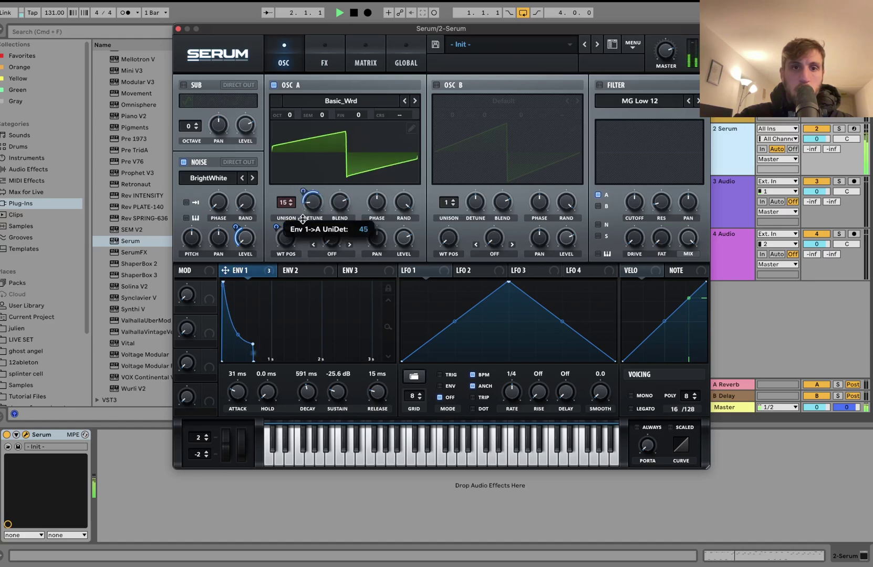
drag(304, 187, 302, 191)
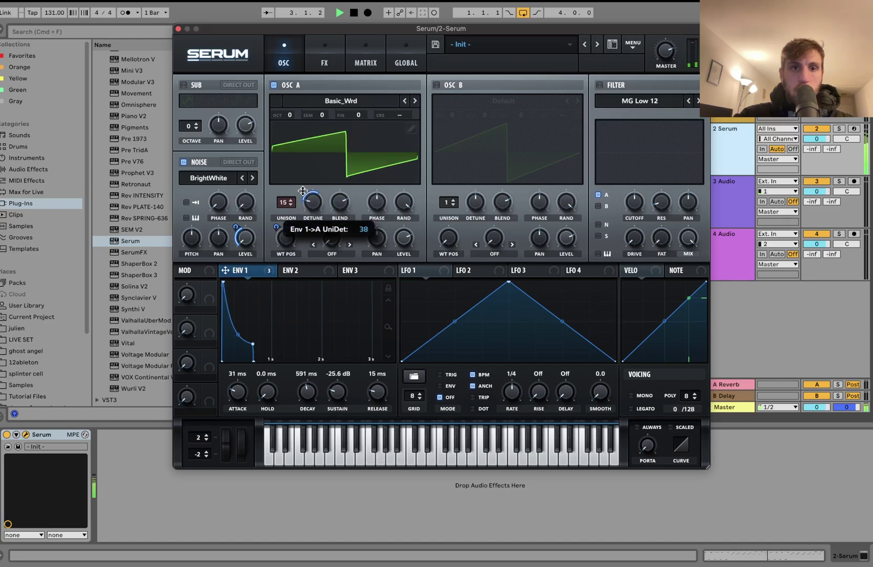
key(space)
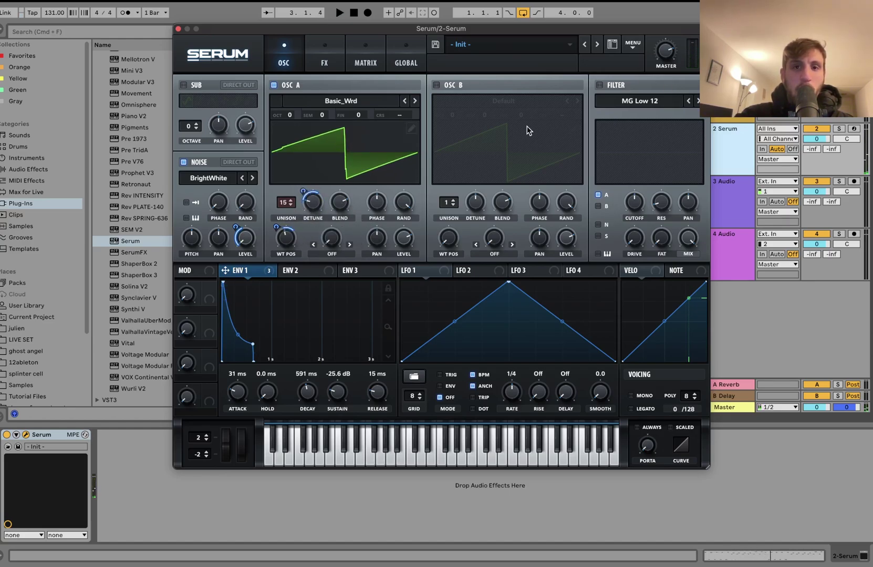
Enable a Low 24 filter and route Env 1 to its cutoff at amount 50.
click(600, 85)
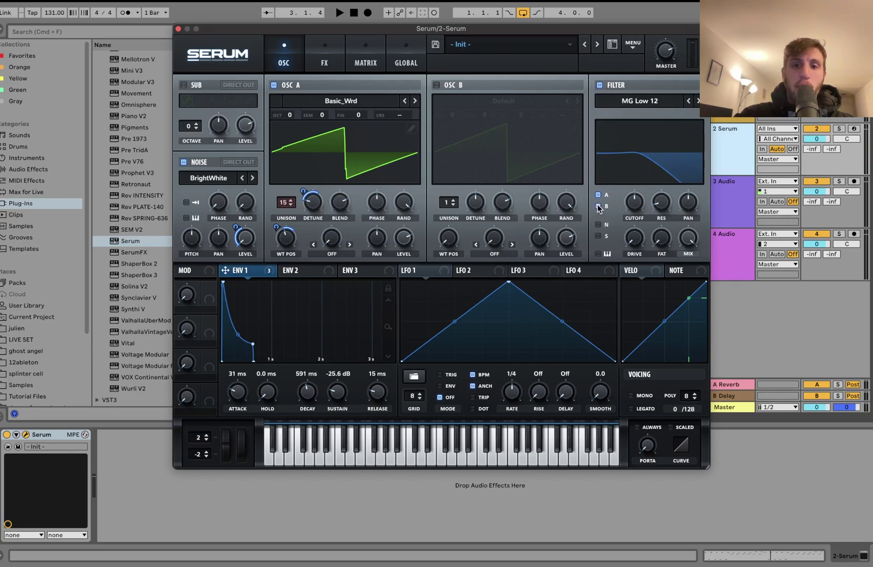
click(637, 100)
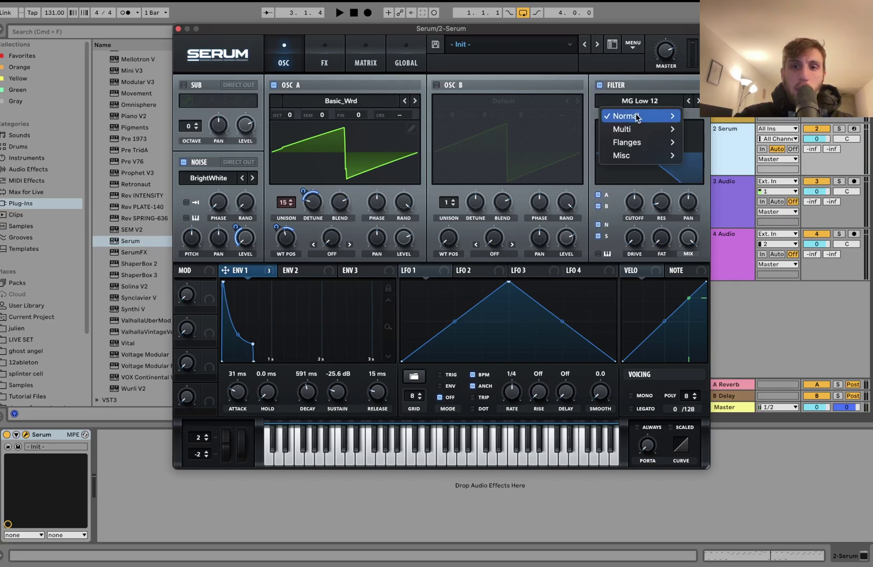
mouse_move(636, 117)
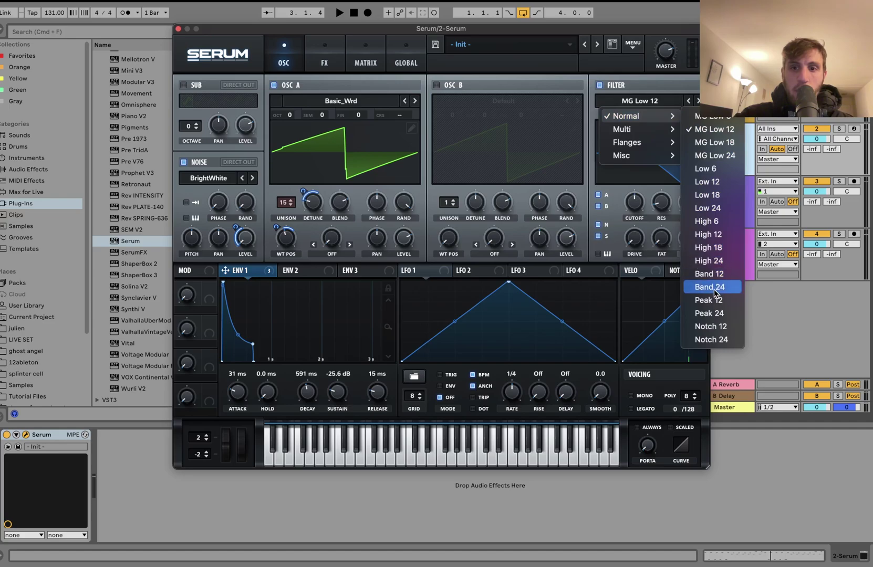
click(640, 212)
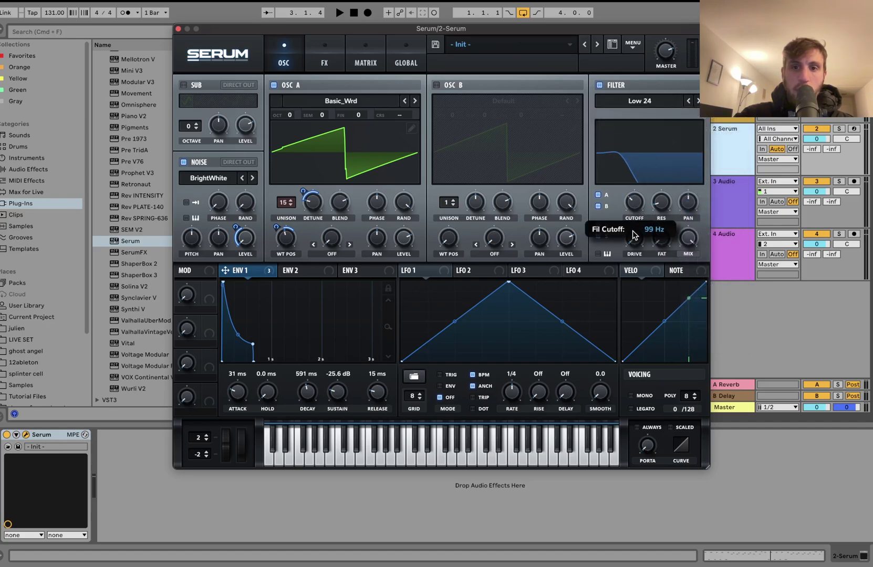
drag(238, 273, 630, 206)
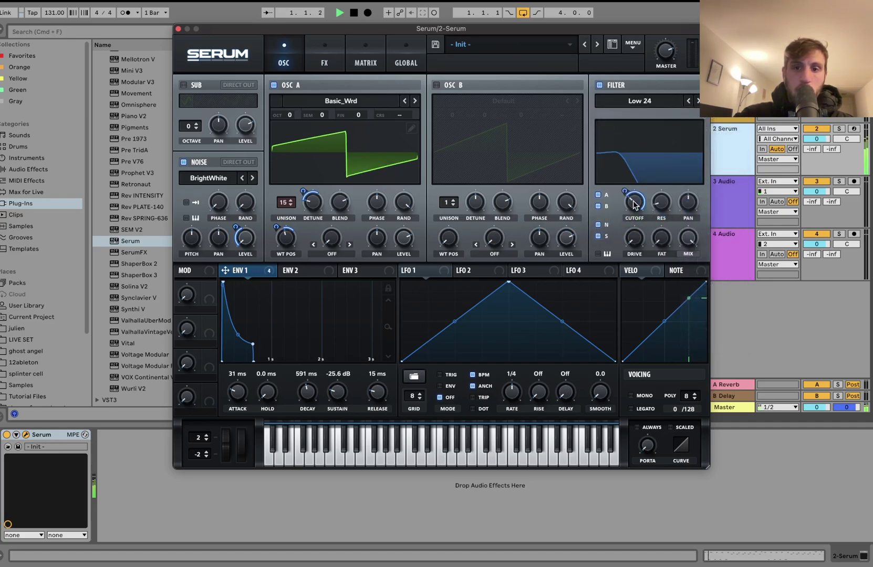
key(space)
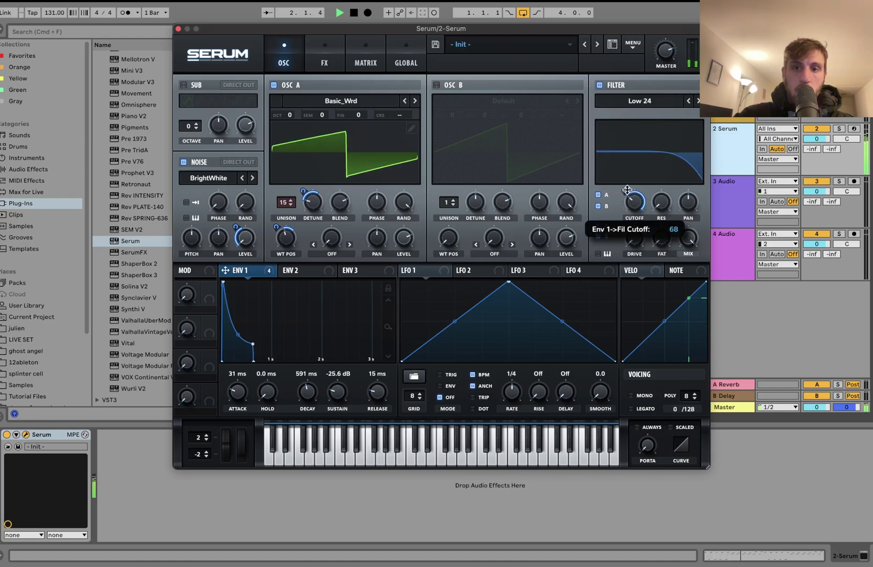
Raise the filter drive to about 16% and fine-tune the Env 1 cutoff modulation.
mouse_move(634, 187)
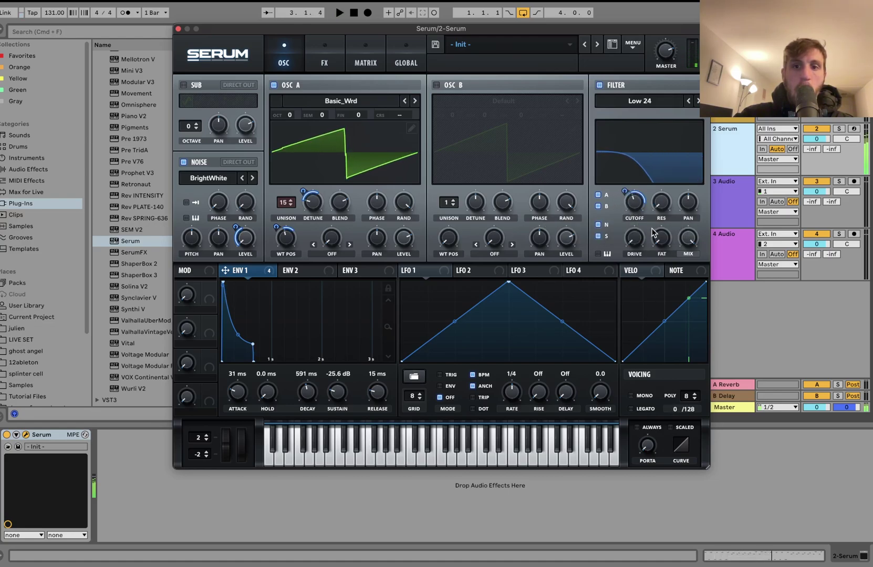
key(space)
mouse_move(635, 243)
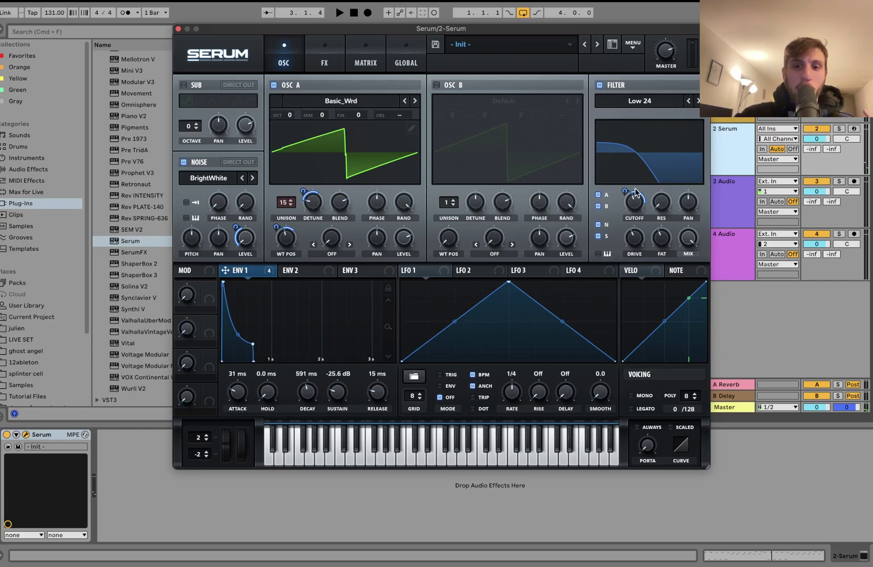
key(space)
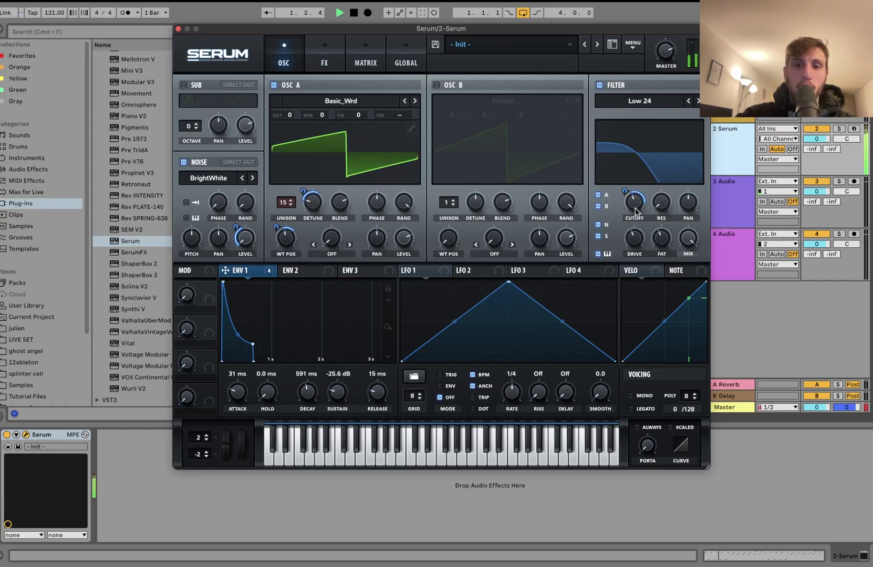
drag(634, 241, 634, 234)
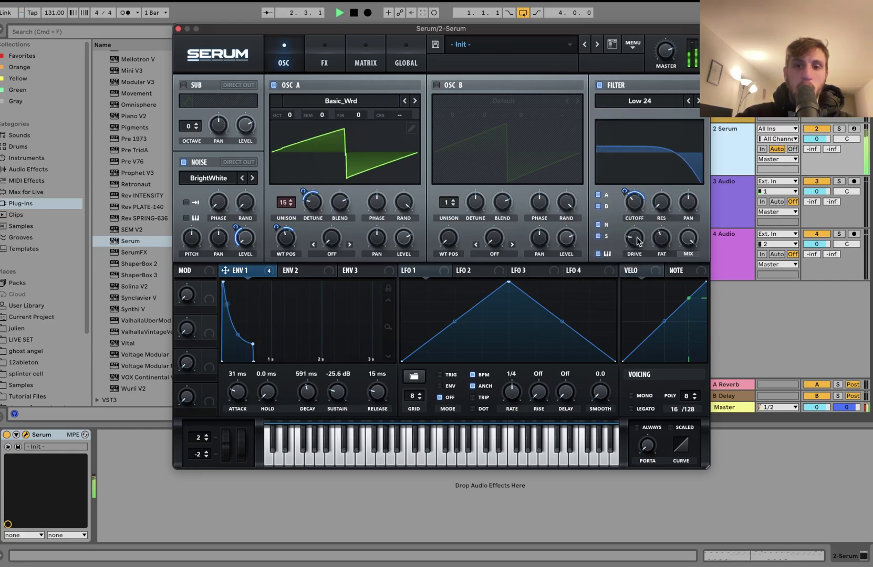
drag(626, 193, 627, 194)
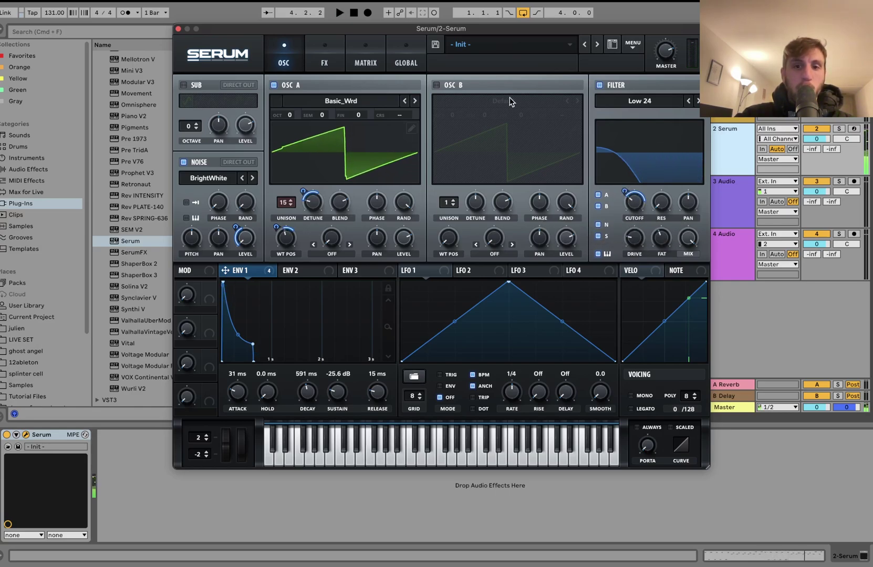
Turn on OSC B with its Default saw wavetable and audition it with OSC A.
click(436, 85)
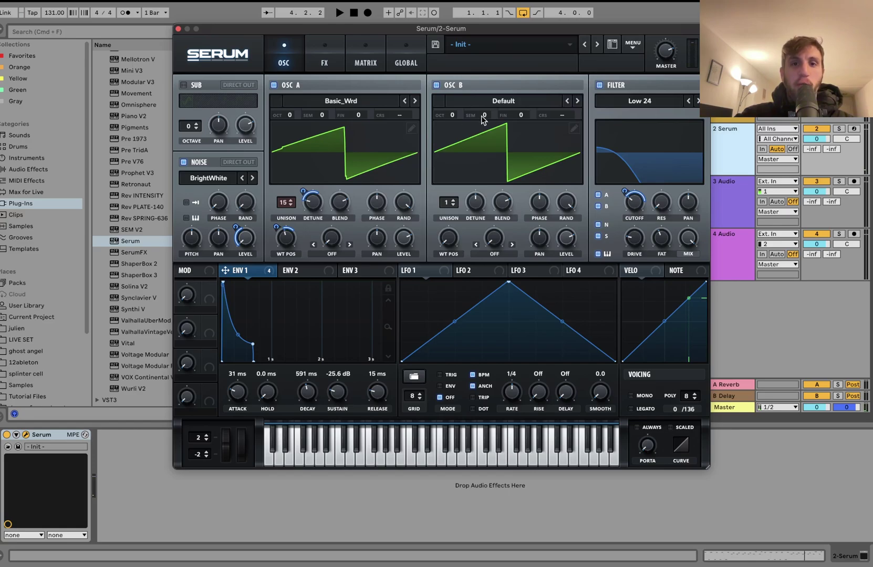
click(489, 99)
click(484, 74)
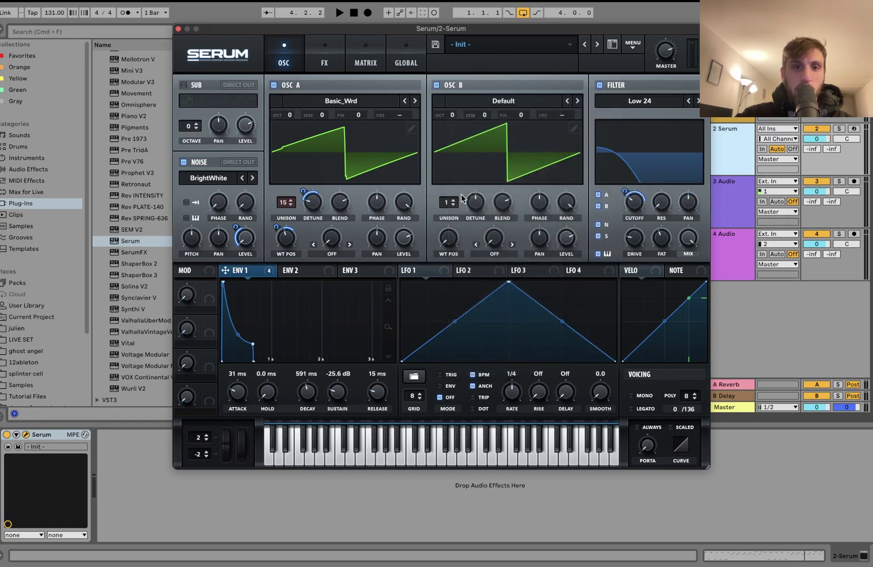
key(space)
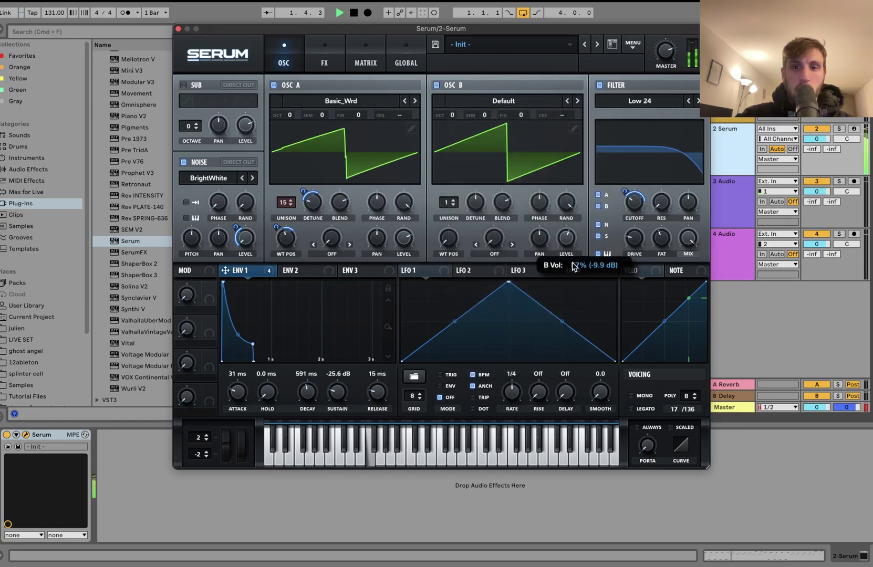
key(space)
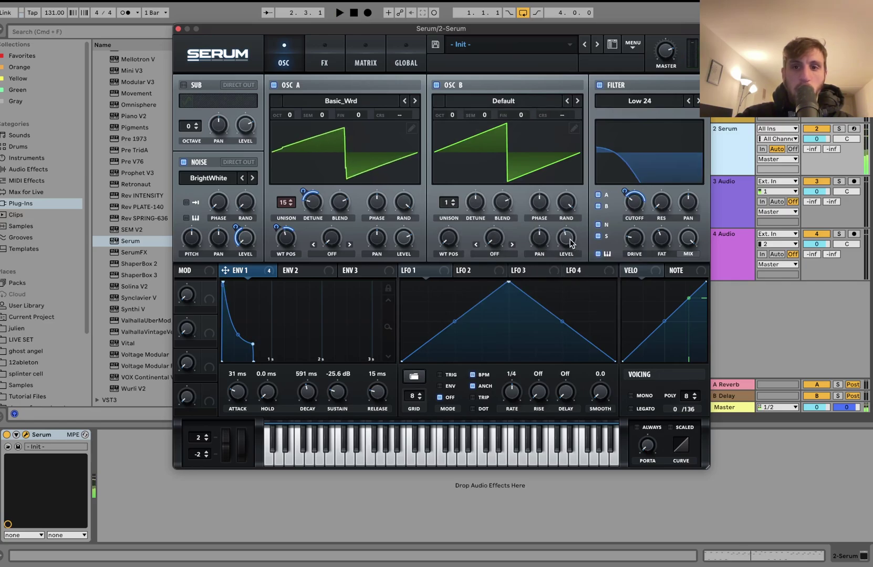
Add a Sin Fold Distortion on the FX page with Env 1 modulating its drive.
key(space)
click(321, 57)
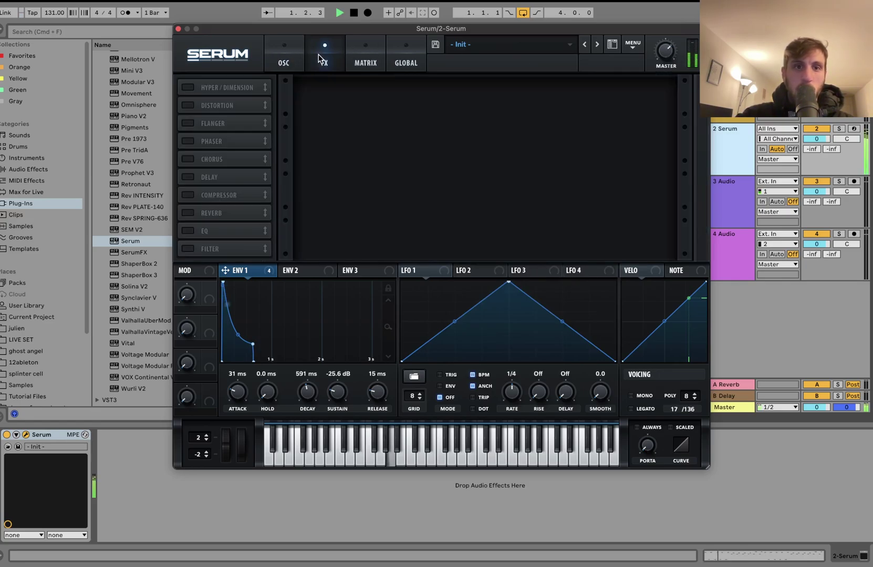
key(space)
click(185, 105)
click(380, 101)
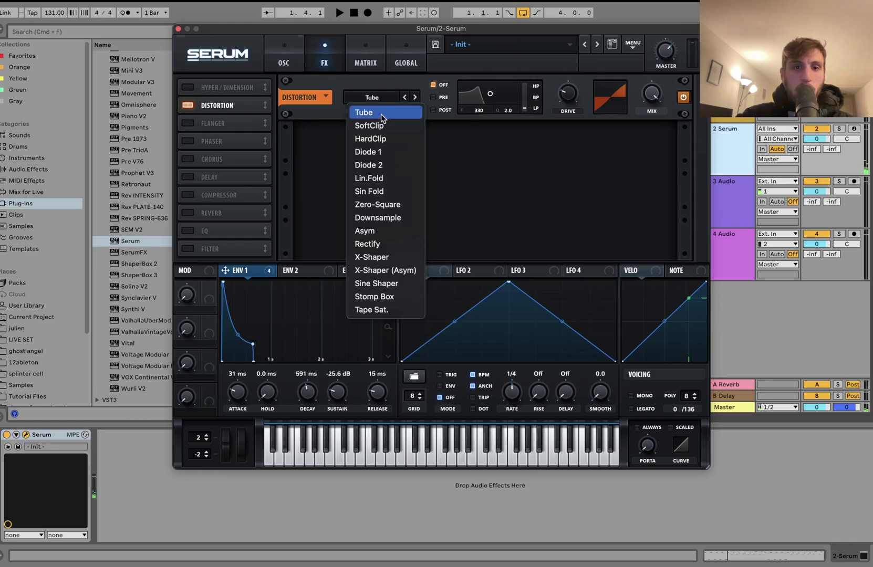
click(390, 193)
mouse_move(572, 91)
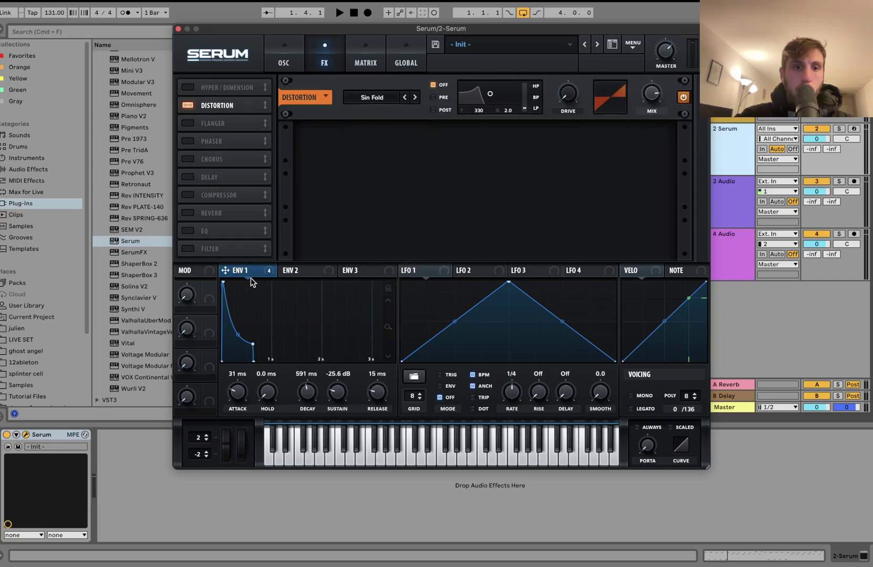
drag(225, 270, 559, 145)
key(space)
Add a Flanger ahead of the distortion, Env 1 modulating its depth, and adjust its mix.
click(187, 123)
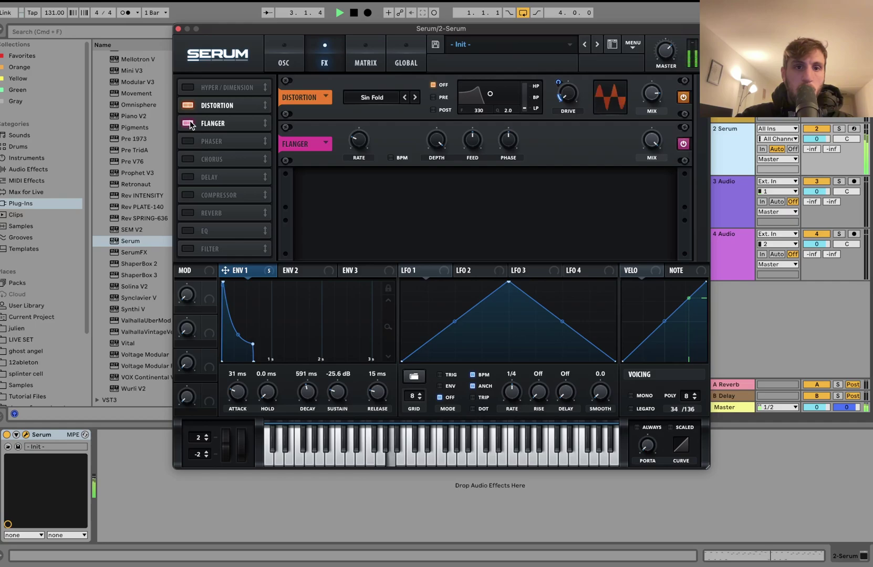
drag(437, 140, 438, 234)
drag(231, 276, 428, 187)
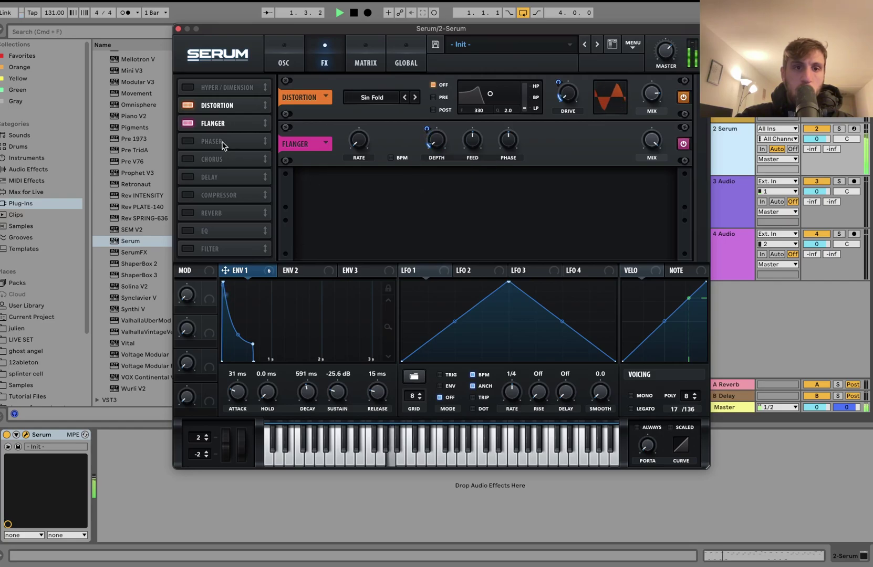
drag(216, 120, 216, 102)
key(space)
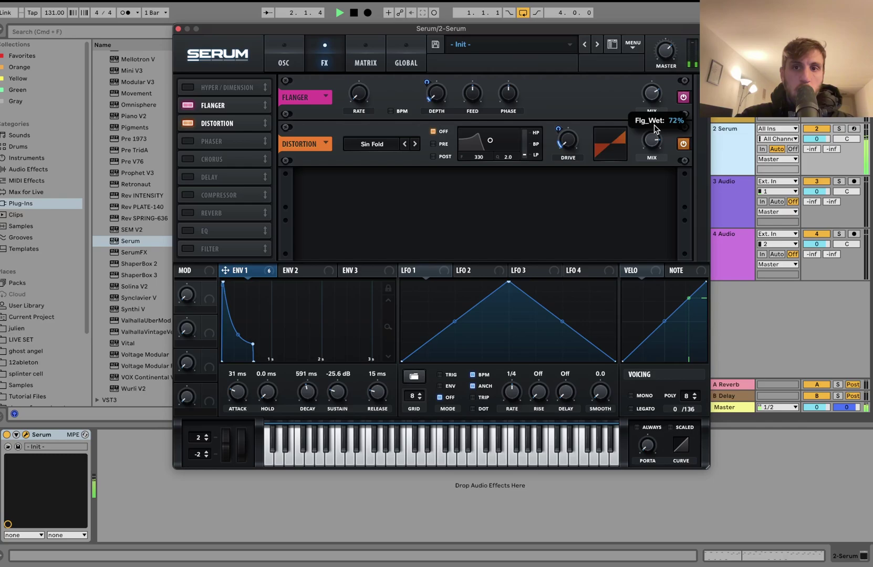
drag(435, 94, 438, 72)
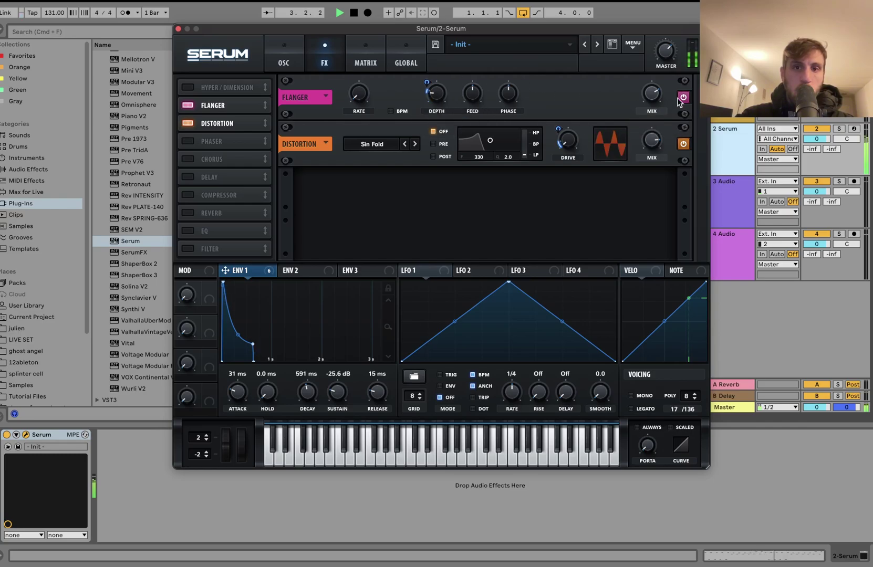
drag(651, 94, 651, 85)
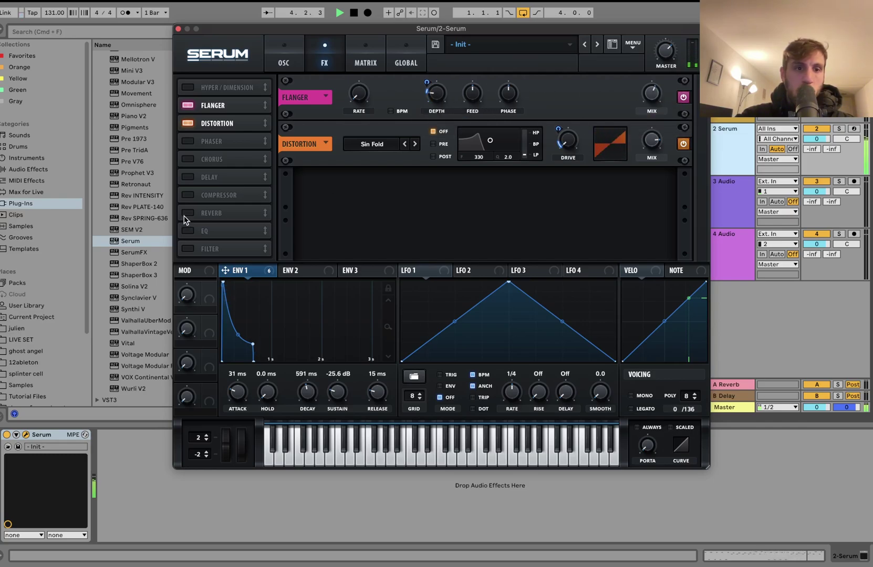
Enable Hall Reverb and 1/4 Delay, set the delay filter Q to 1.9, then return to OSC.
click(260, 213)
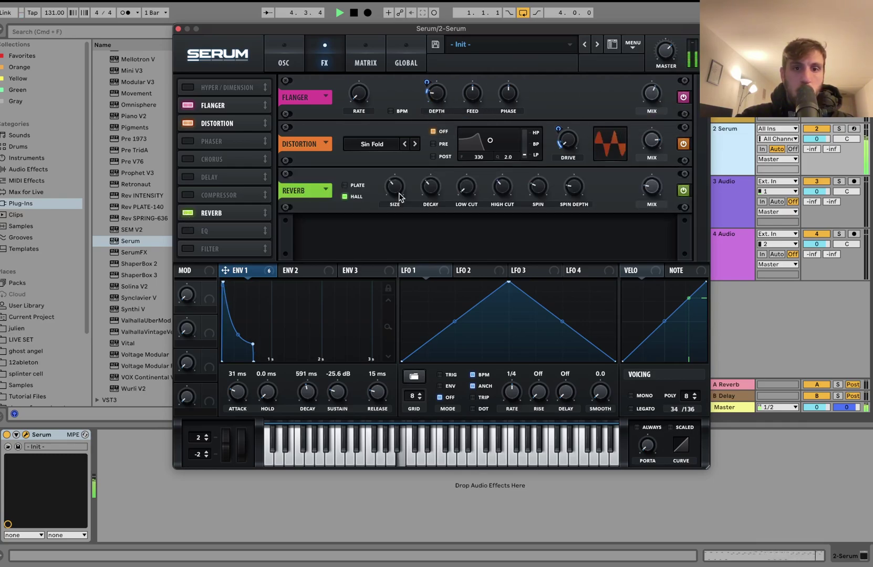
click(195, 177)
drag(530, 190, 530, 197)
mouse_move(652, 195)
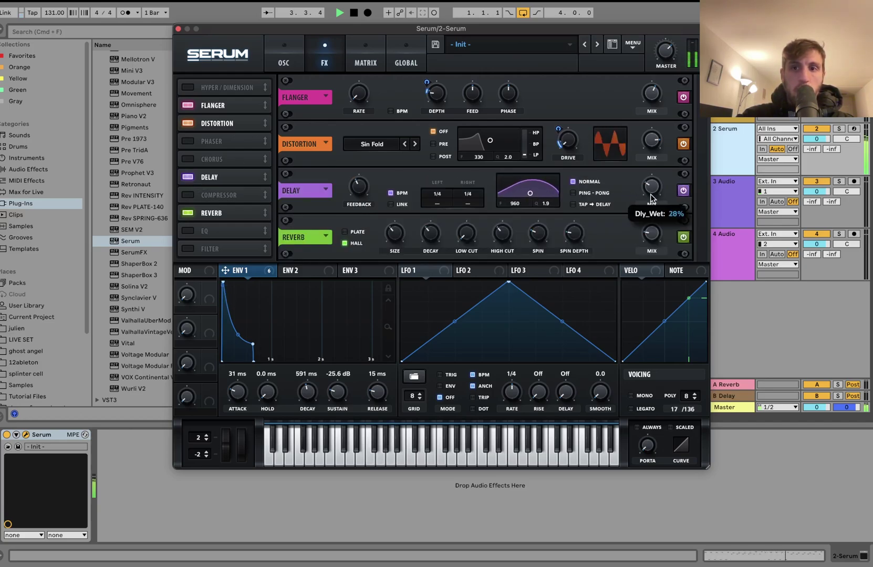
key(space)
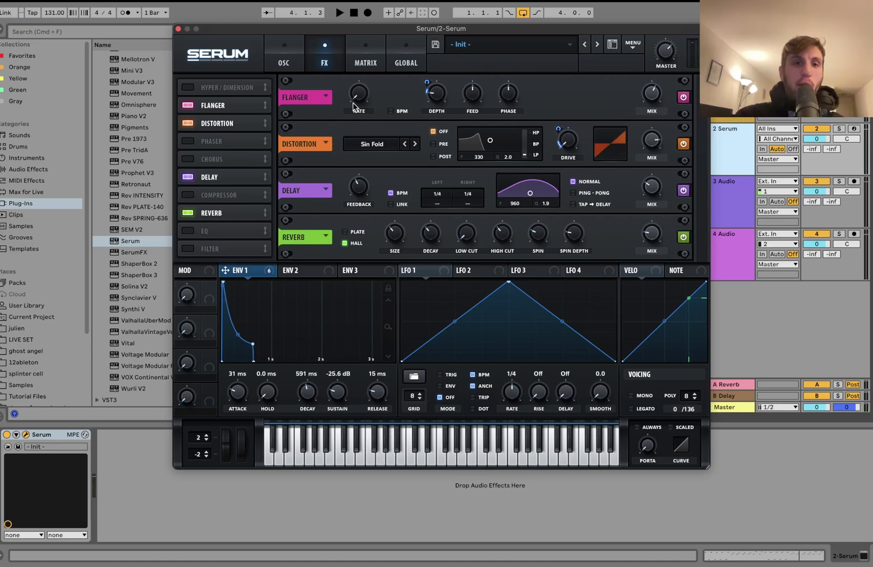
click(279, 55)
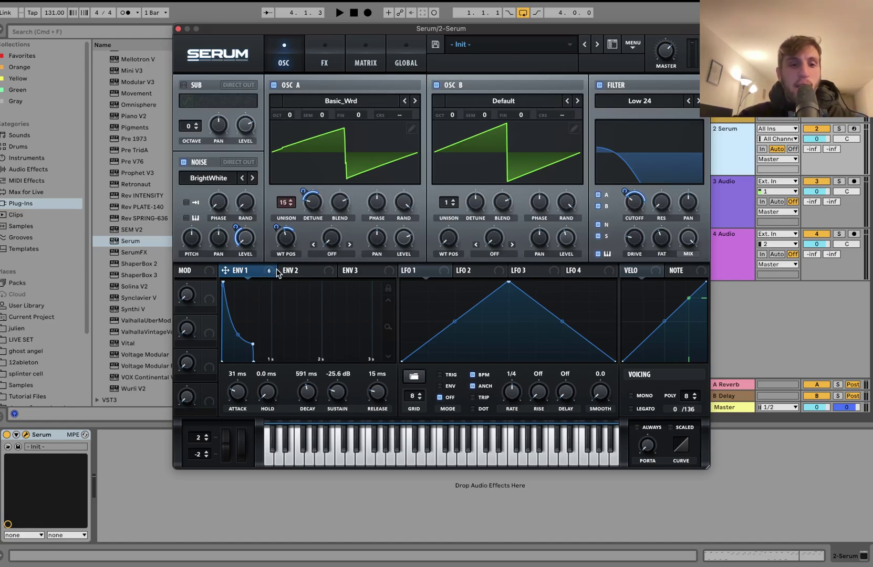
Return to the Flanger, Distortion, Delay and Reverb FX chain, stop playback, and lower Serum's master volume.
click(324, 50)
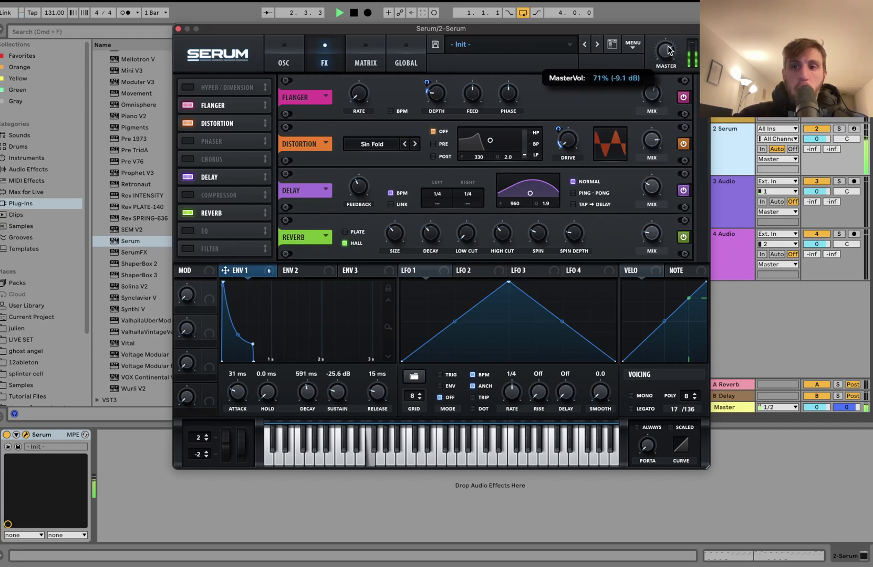
key(space)
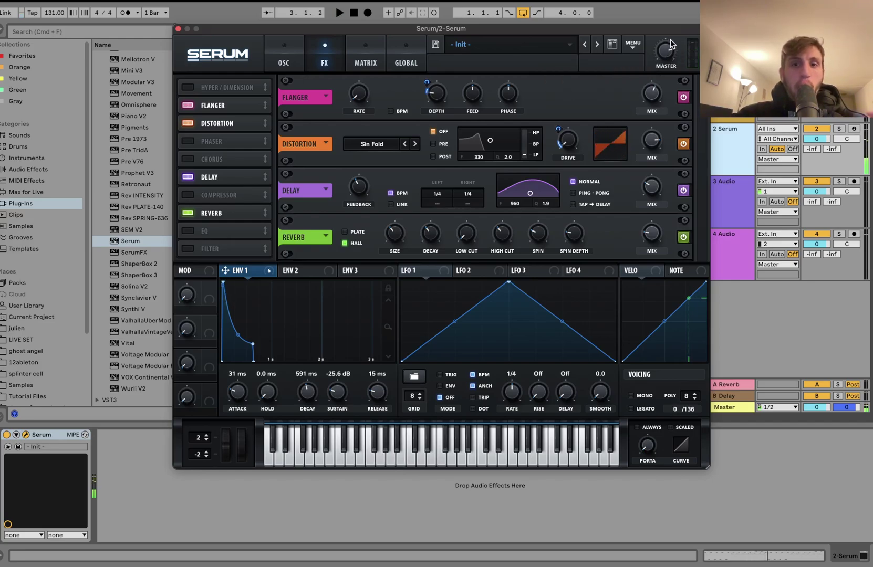
drag(672, 46, 673, 53)
click(731, 137)
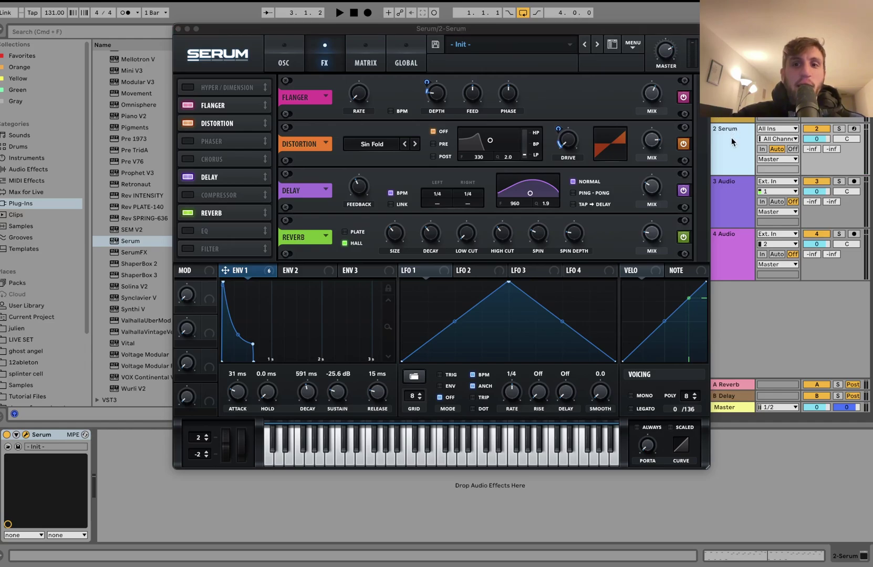
click(255, 270)
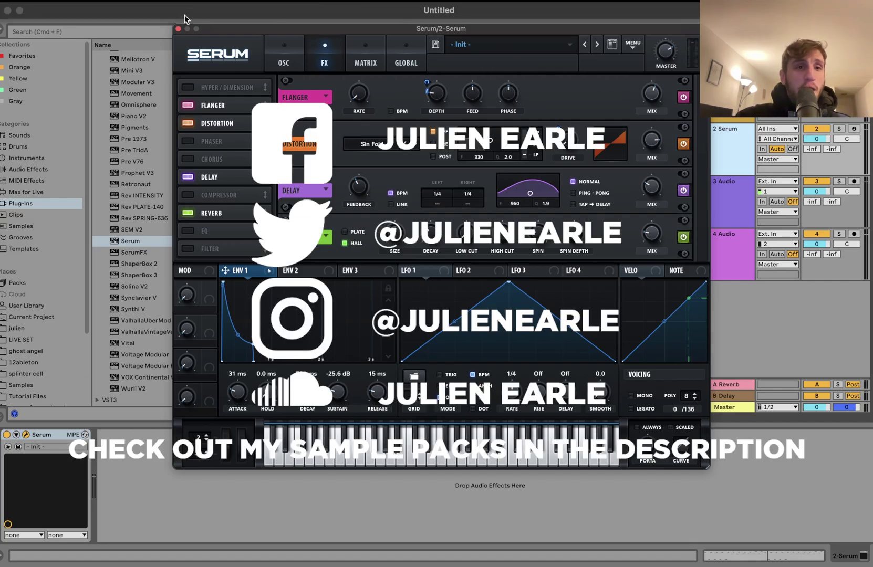
Close the Serum window and select the four-bar MIDI clip on the 2 Serum track.
click(178, 29)
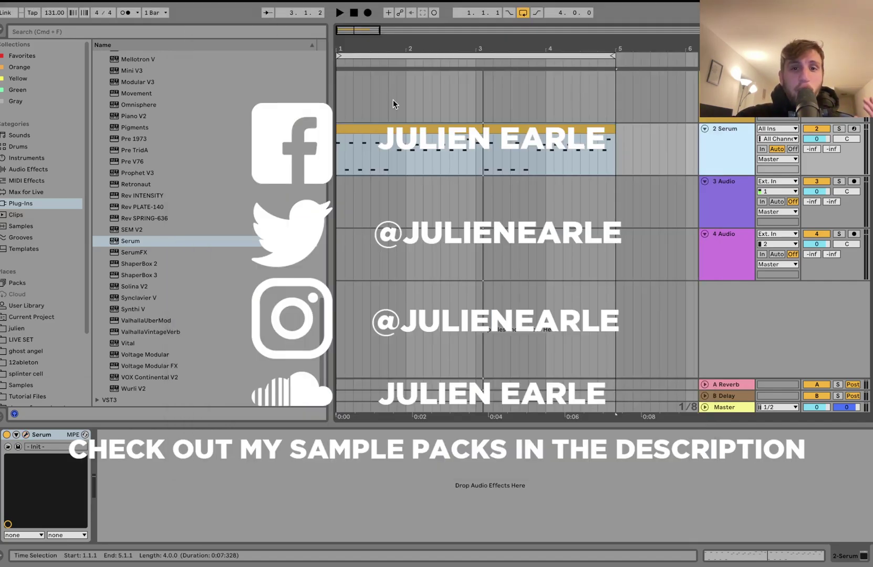
click(402, 130)
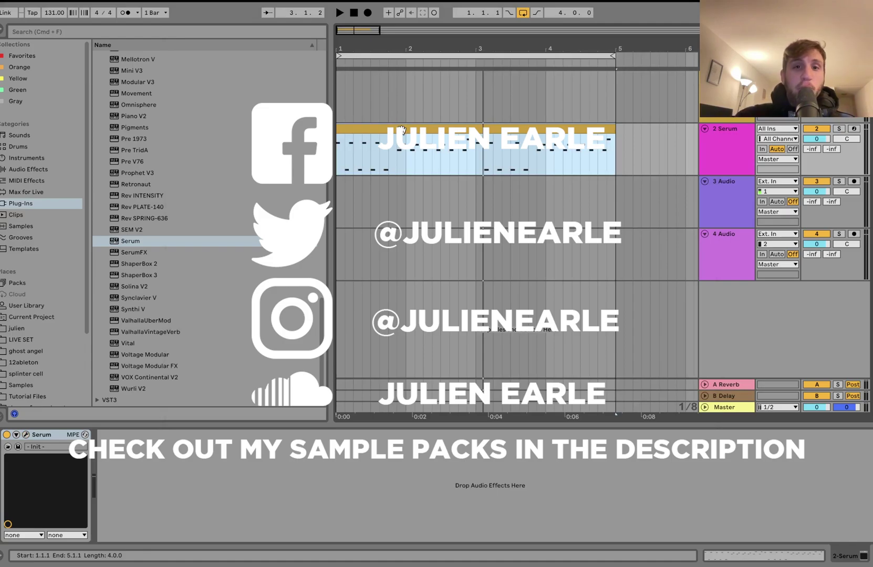